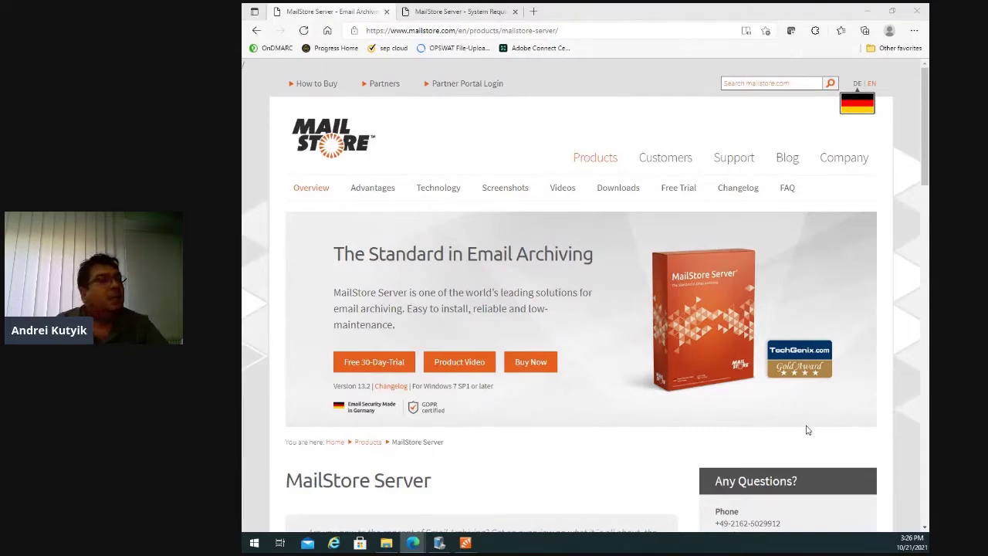
Open the MailStore Server free 30-Day-Trial download form and scroll through its empty fields.
click(367, 364)
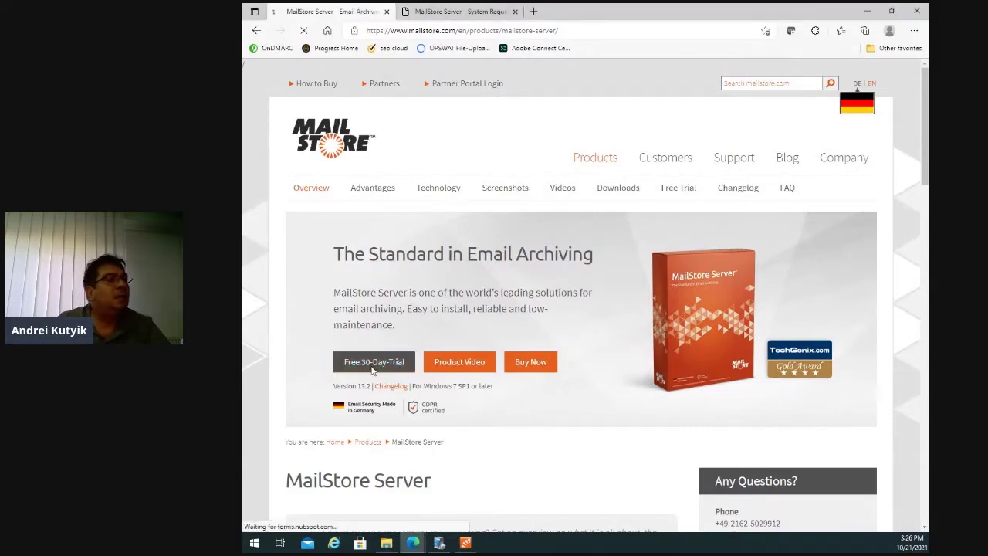
scroll(602, 320, down, 3)
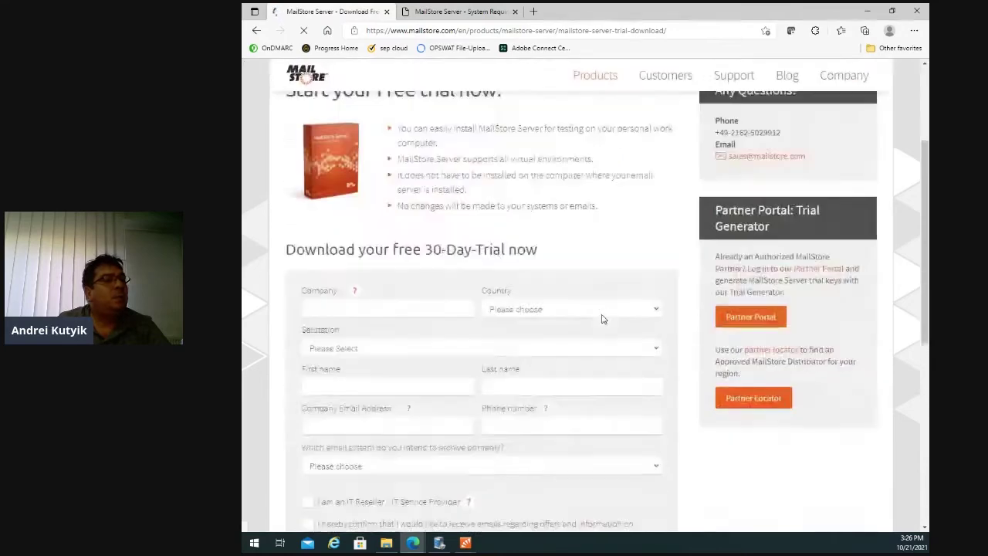
scroll(601, 318, up, 1)
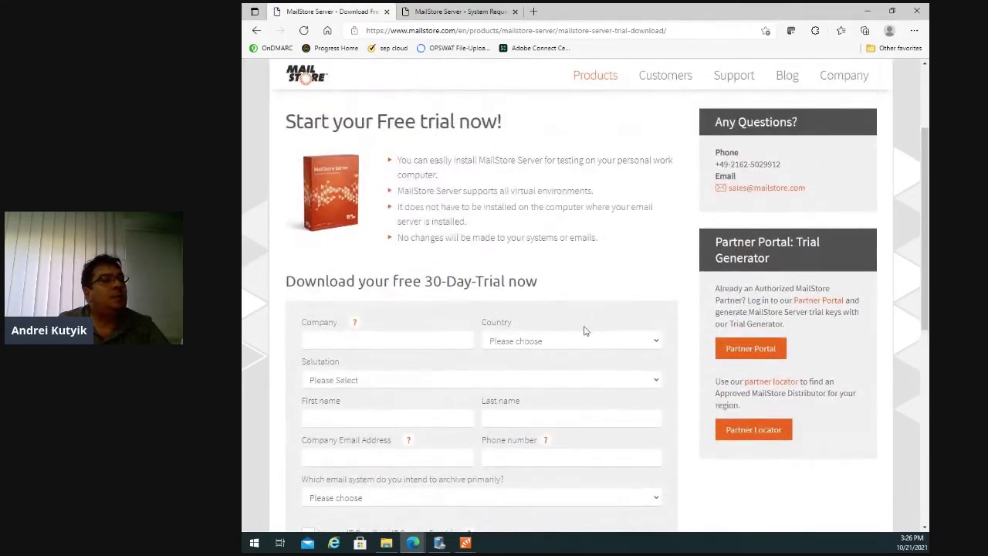
scroll(591, 336, down, 2)
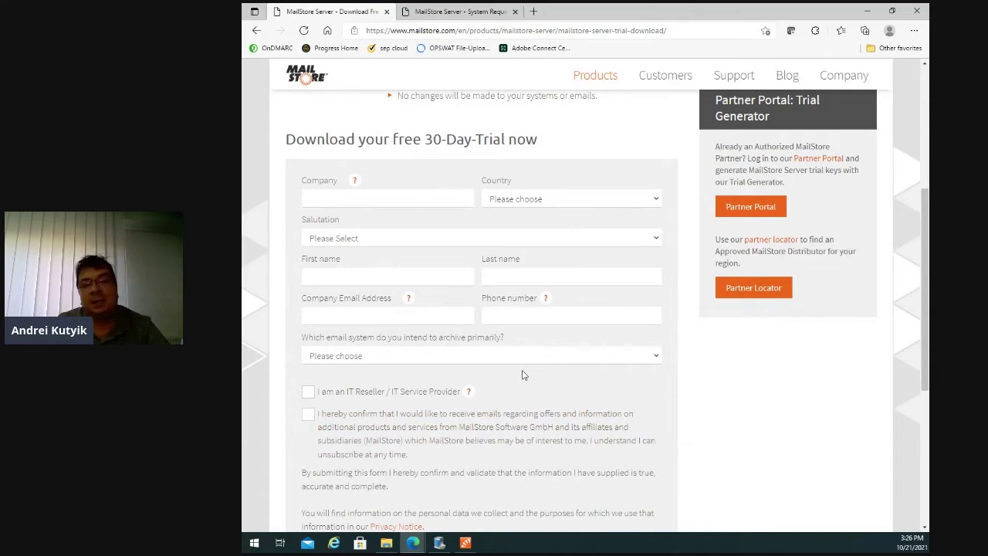
scroll(522, 374, down, 2)
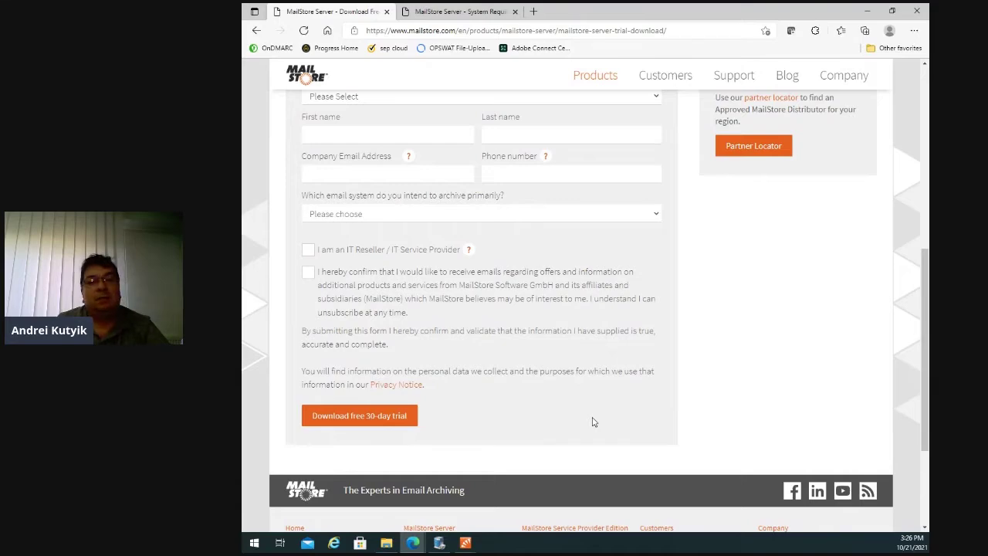
scroll(593, 421, up, 5)
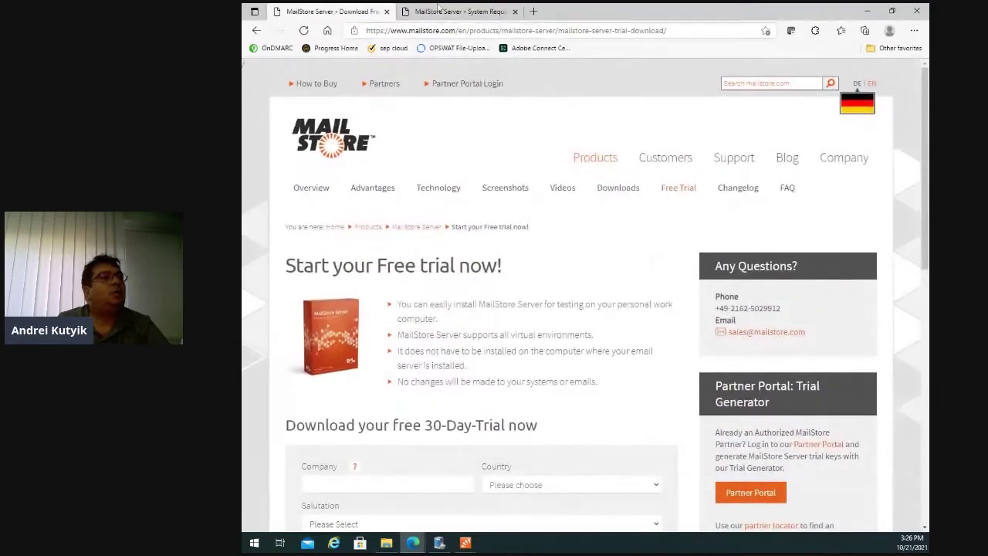
Review the supported Windows versions on the System Requirements page, then return to MailStore Service Configuration.
click(438, 9)
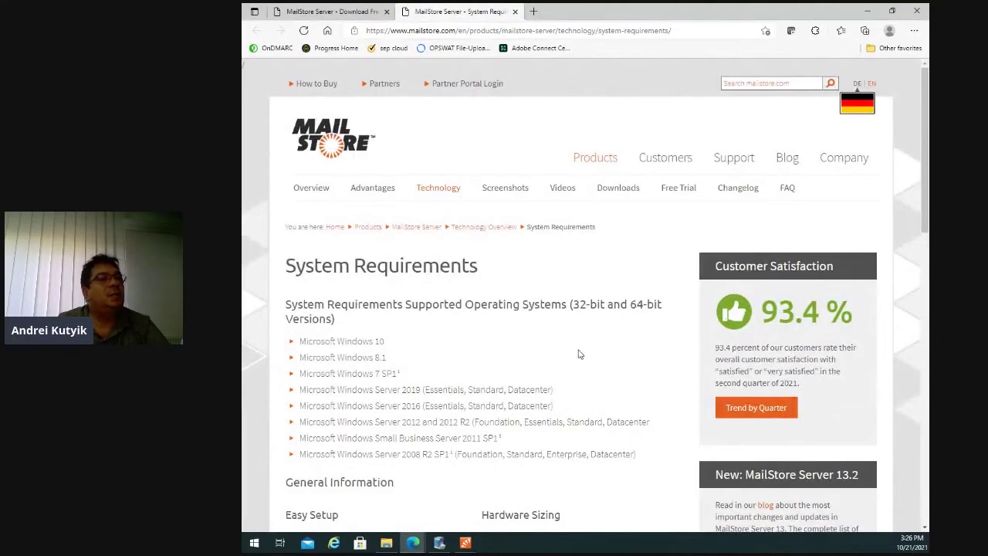
scroll(581, 354, down, 2)
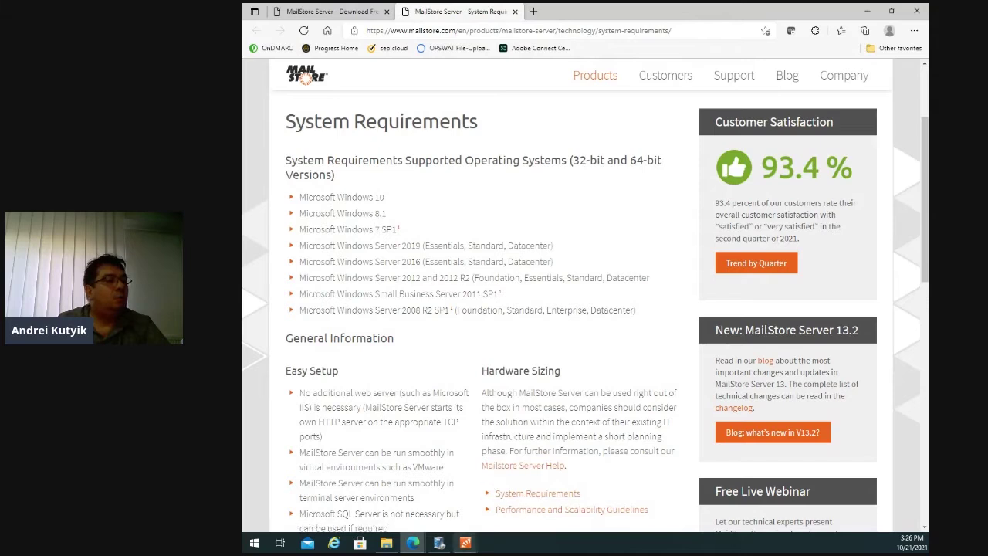
click(466, 544)
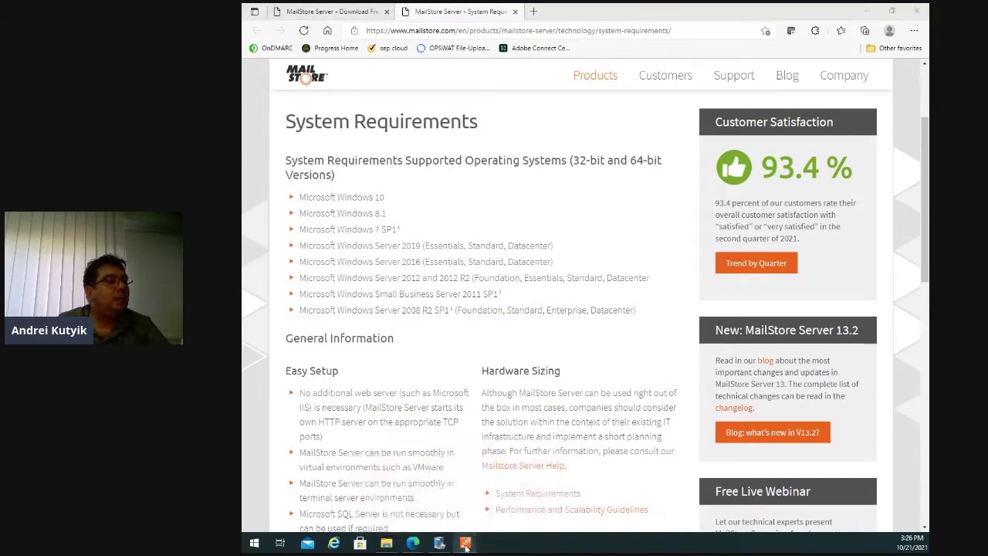
click(439, 543)
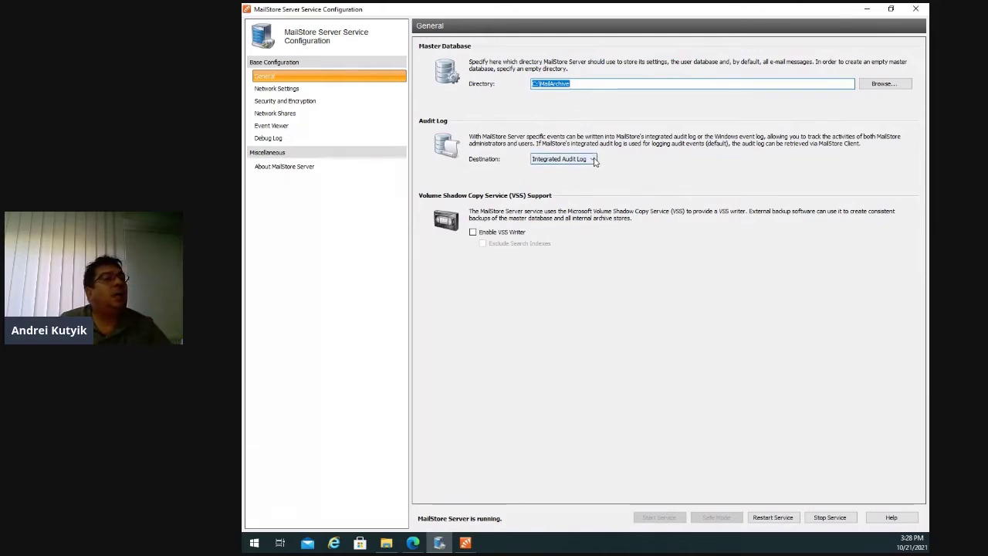
Keep the audit log destination as Integrated Audit Log and view Network Settings (Client port 8460, Web Access 8462).
click(595, 160)
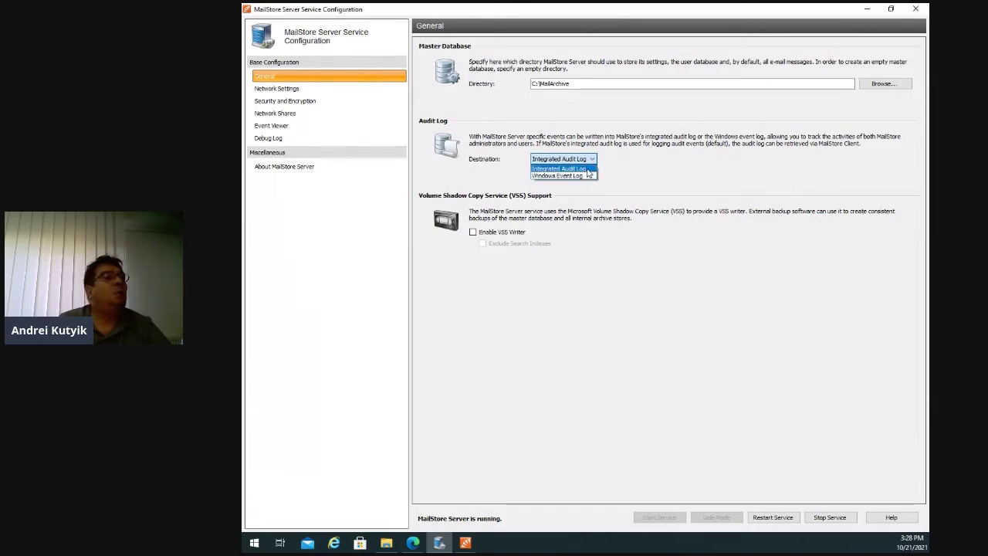
click(591, 169)
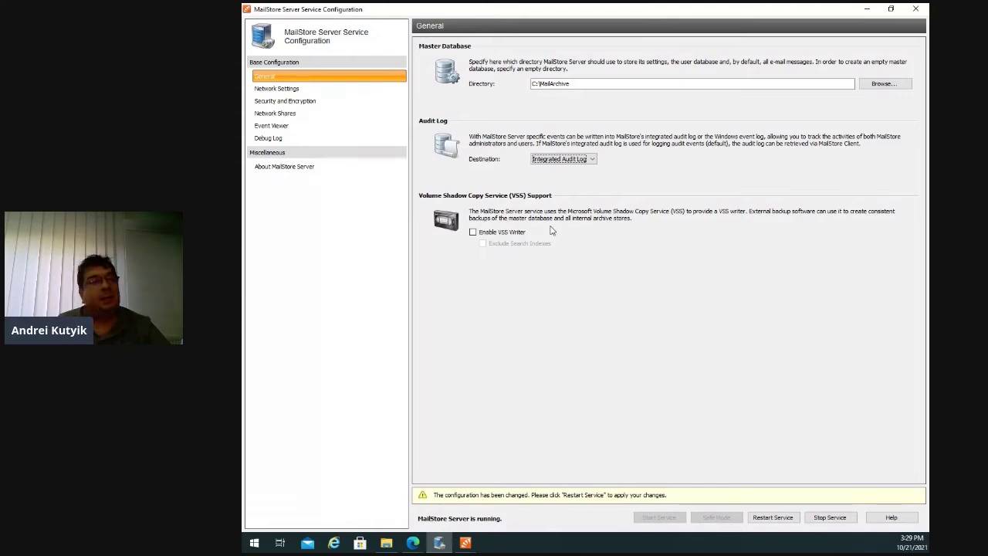
click(294, 90)
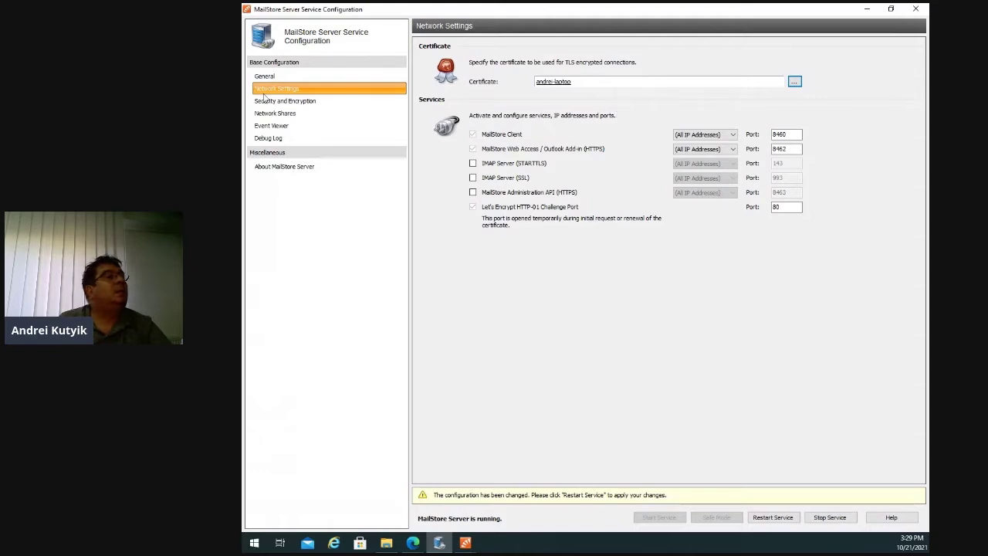
Show the Security and Encryption settings in Service Configuration.
click(287, 101)
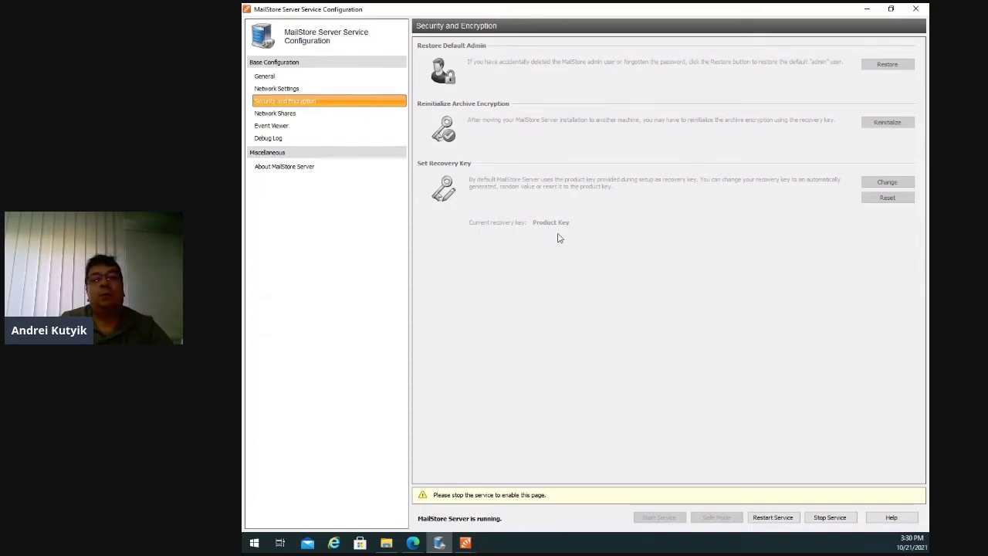
Check the empty Network Shares list, cancel adding a share, and view the empty Event Viewer.
click(278, 113)
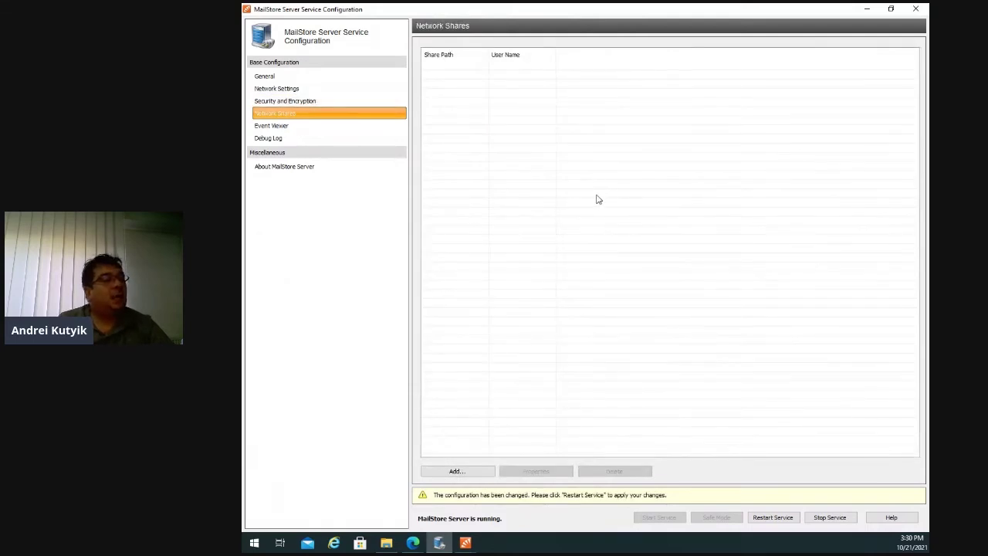
click(480, 472)
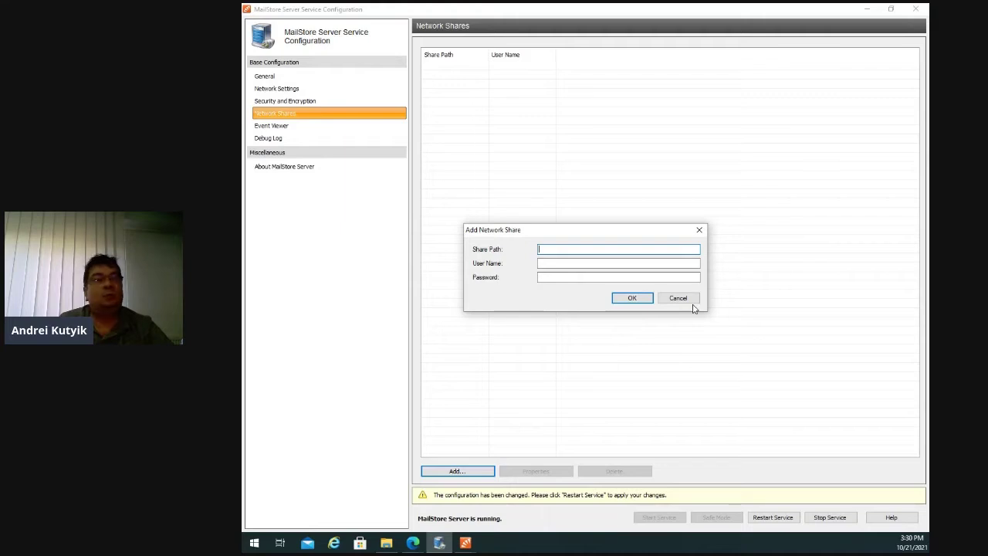
click(687, 299)
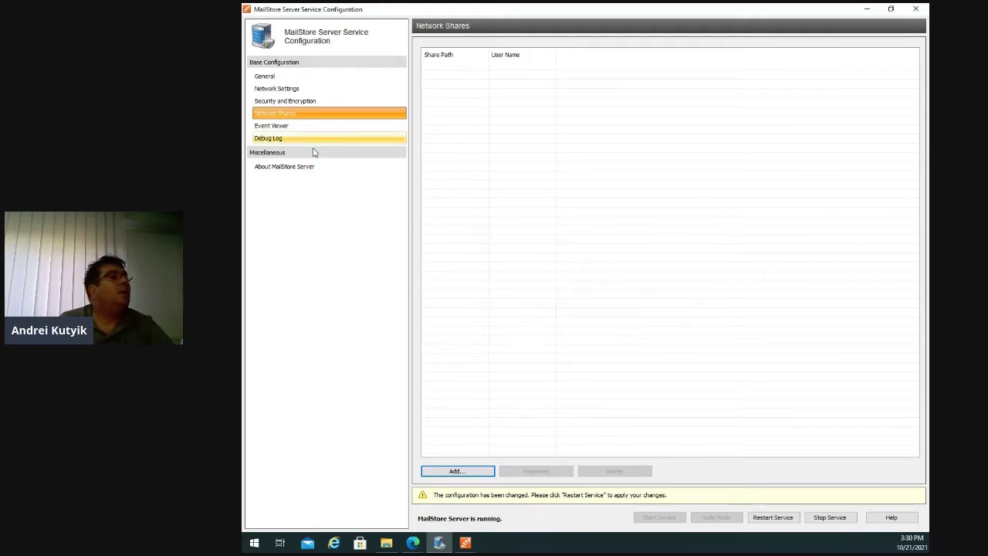
click(287, 125)
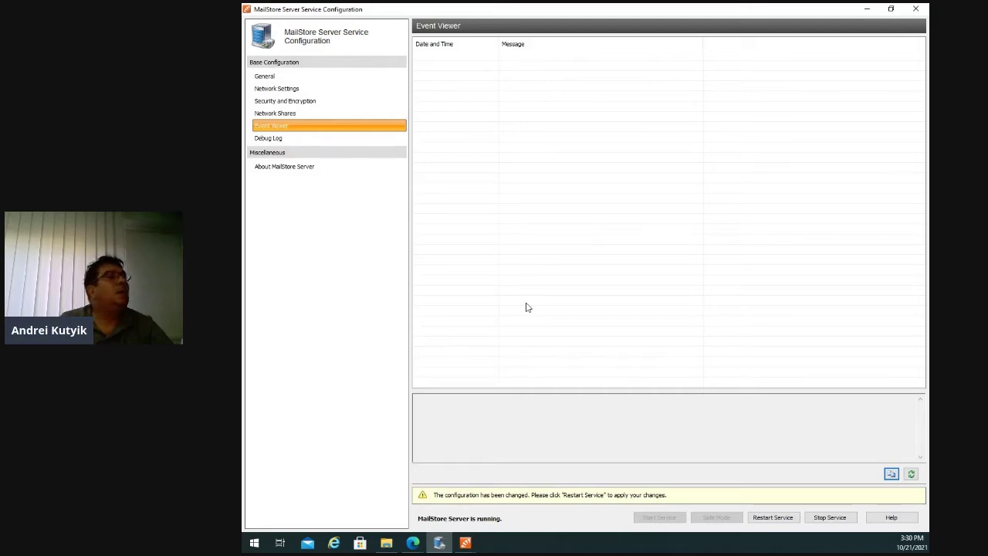
Enable debug logging on the Debug Log page, then bring up the Setup-13.2.0.20422 folder.
click(285, 139)
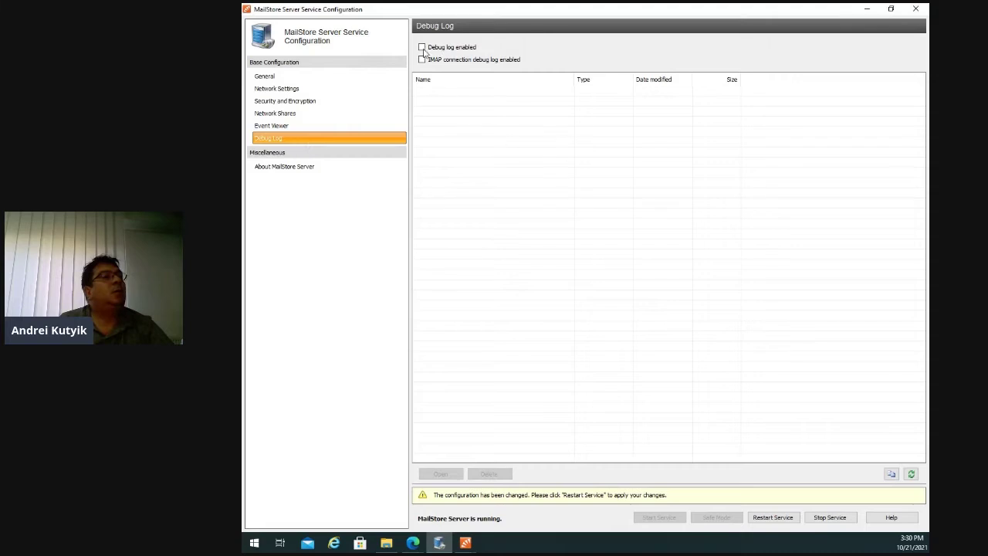
click(422, 47)
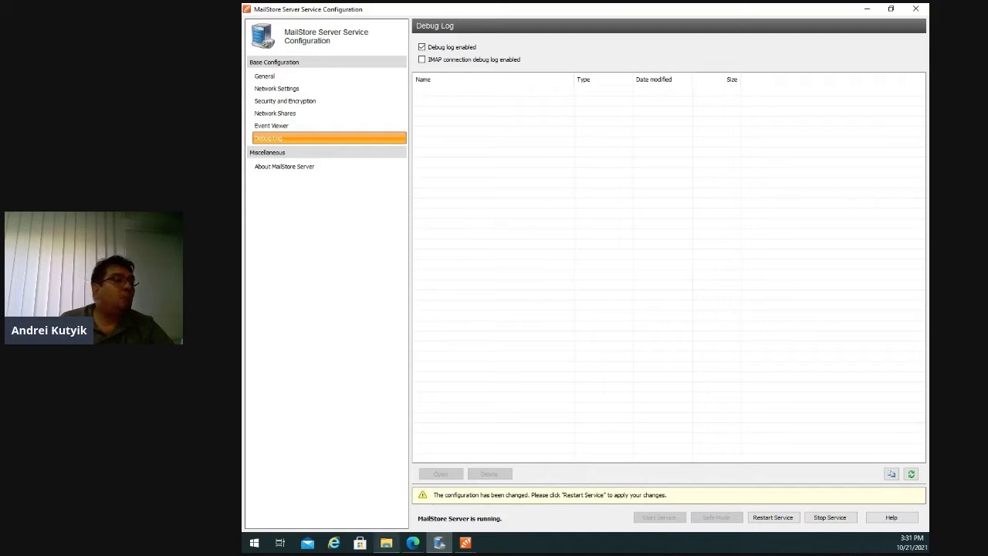
click(386, 544)
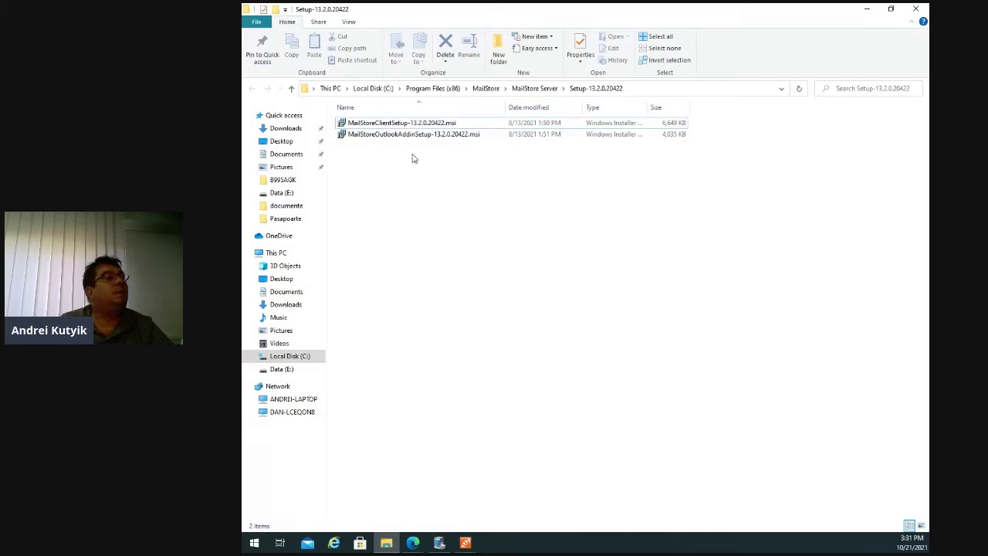
Inspect the MailStoreClientSetup and MailStoreOutlookAddinSetup .msi installers, then minimize the folder window.
click(407, 124)
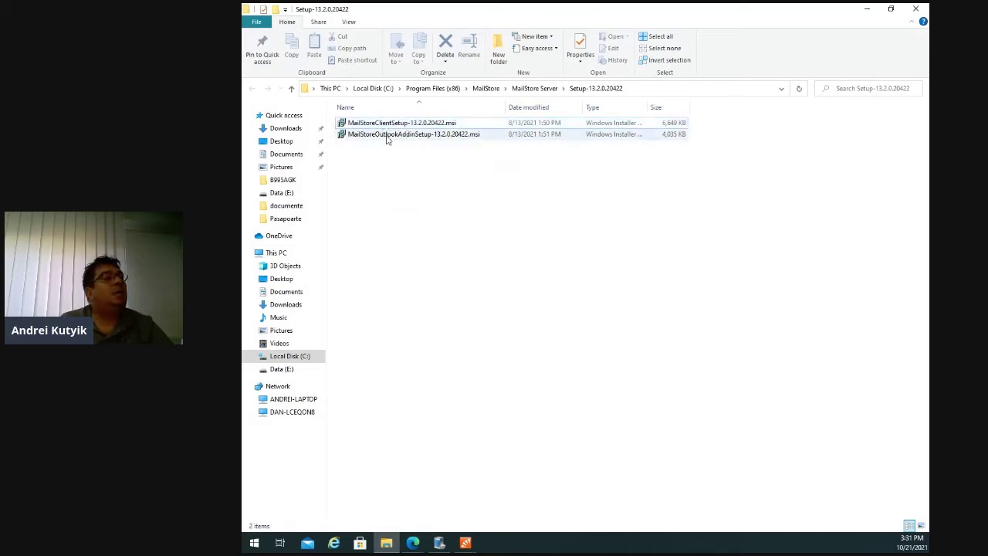
mouse_move(406, 136)
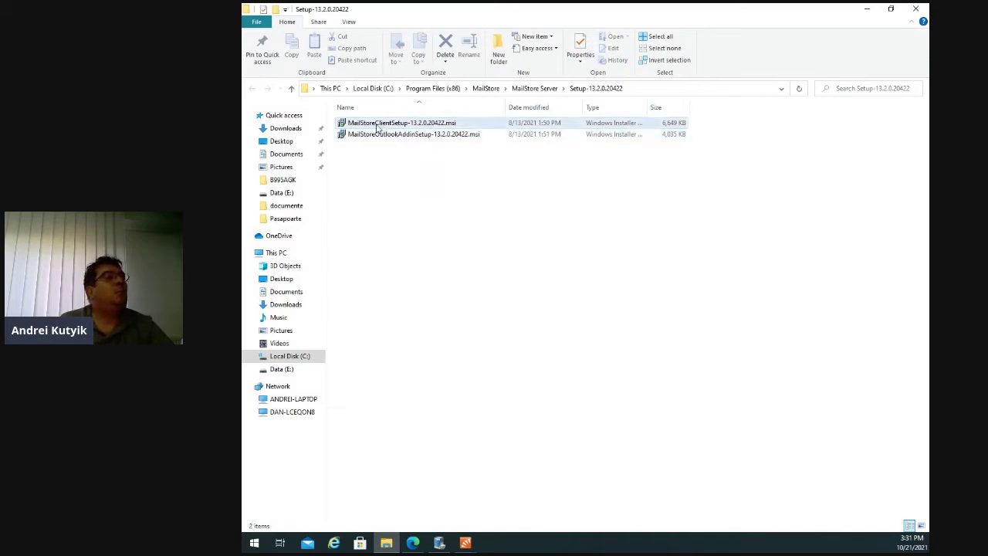
mouse_move(372, 128)
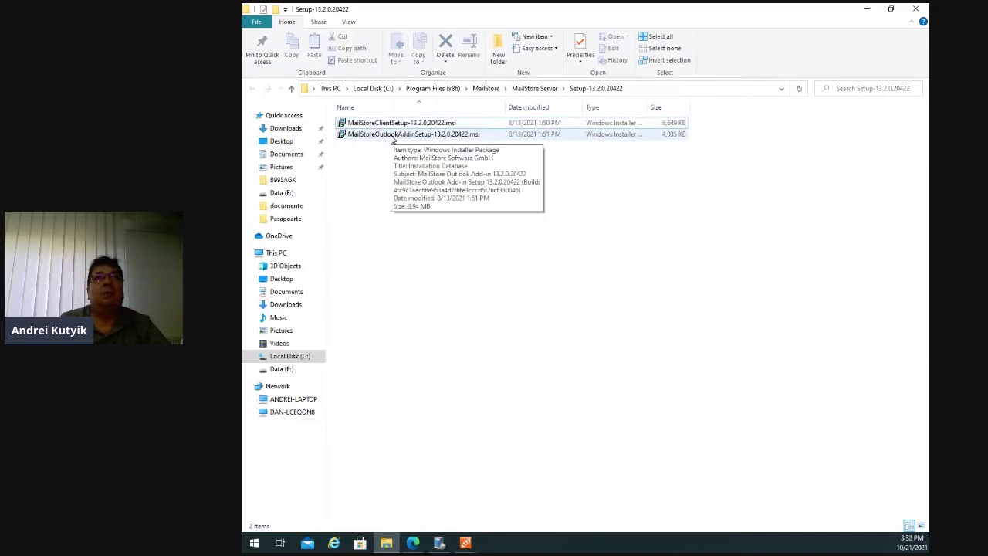
click(866, 8)
Switch to the MailStore Server Start Page showing 71 archived messages and 22 trial days left.
click(465, 543)
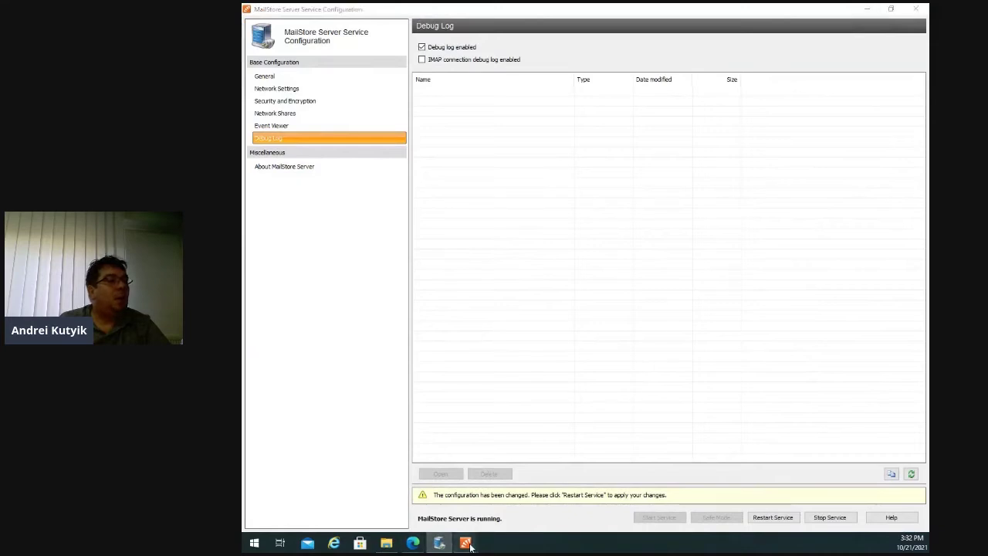
click(443, 482)
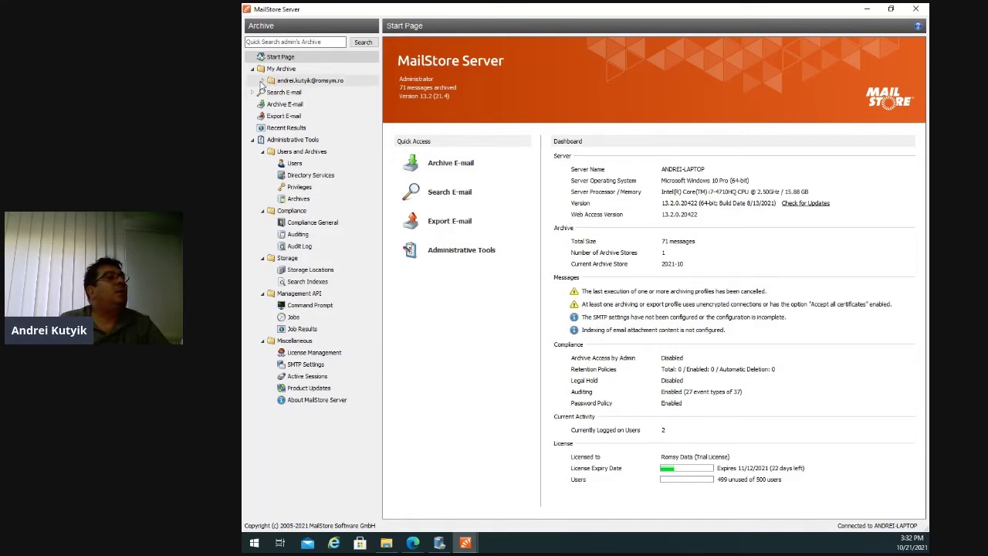
Expand Arhiva and browse the 12 messages in its documente folder, then go to Search E-mail.
click(264, 81)
click(295, 94)
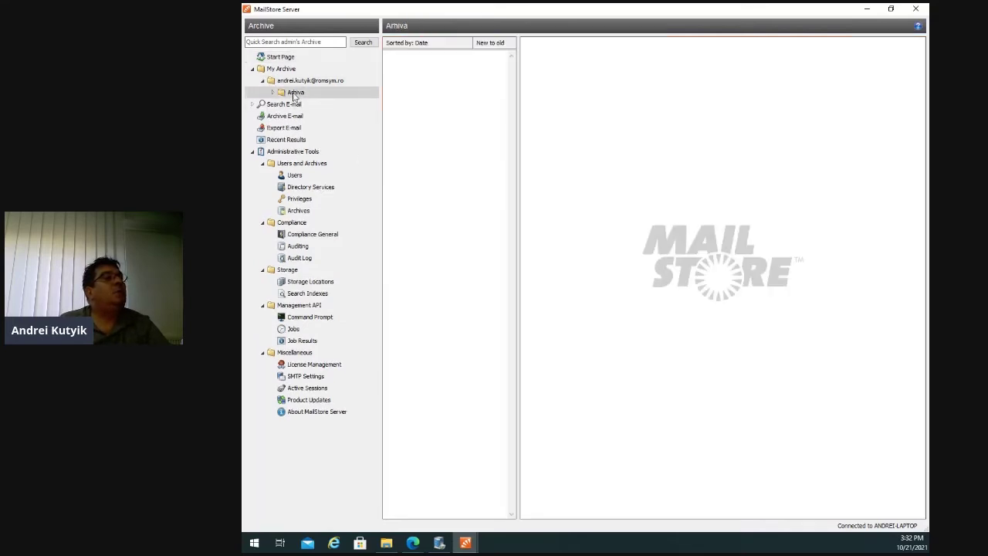
click(272, 92)
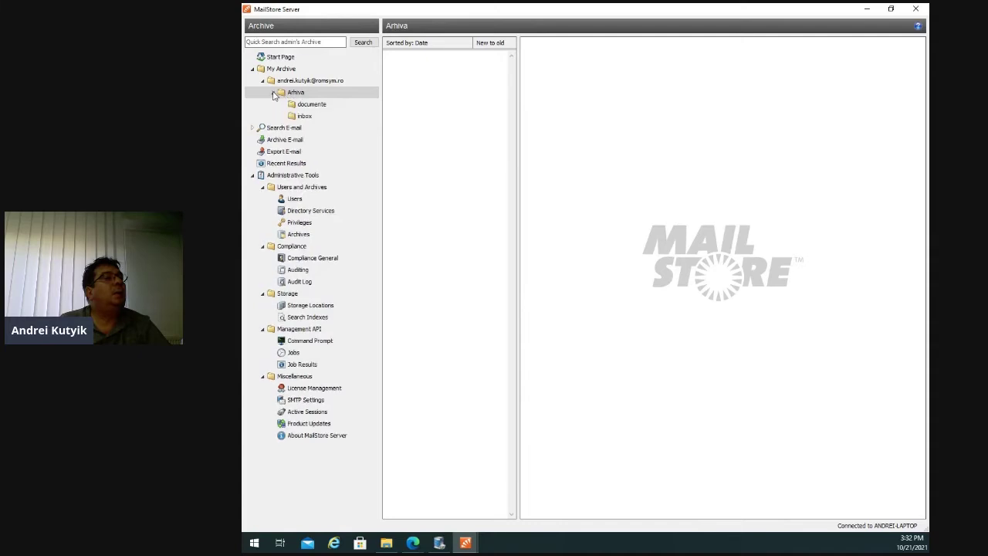
click(317, 105)
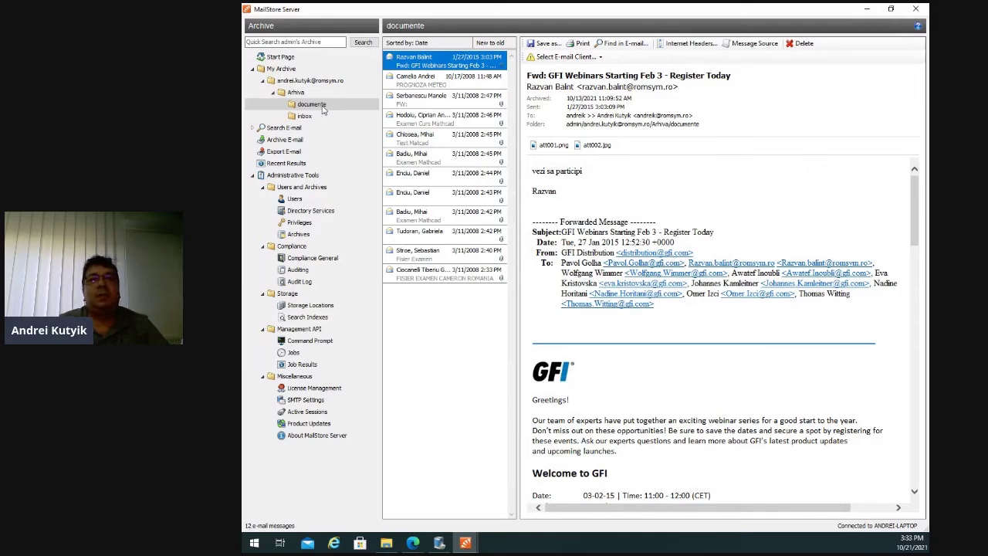
click(285, 129)
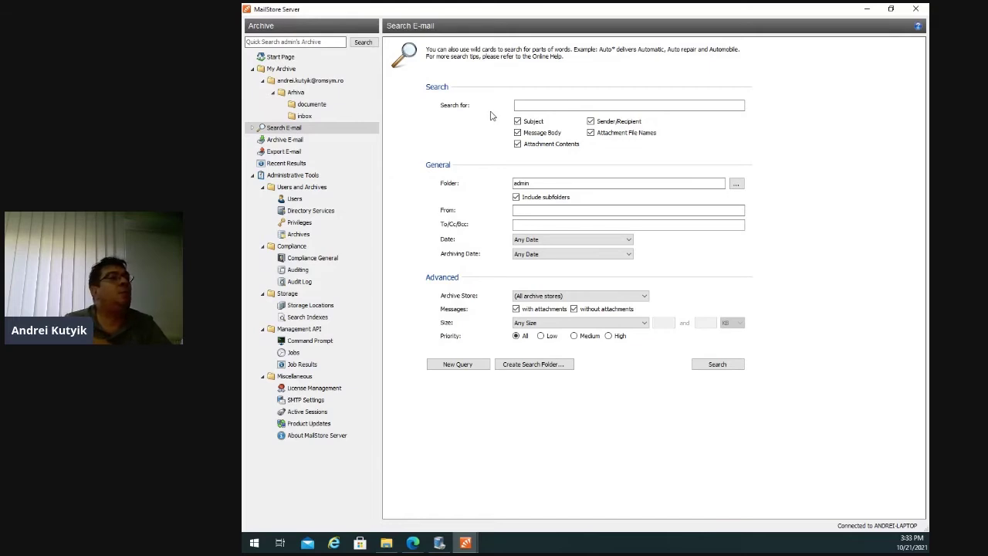
Search the archive for 'gfi', returning three GFI e-mails, then view the Archive E-mail profiles.
click(537, 102)
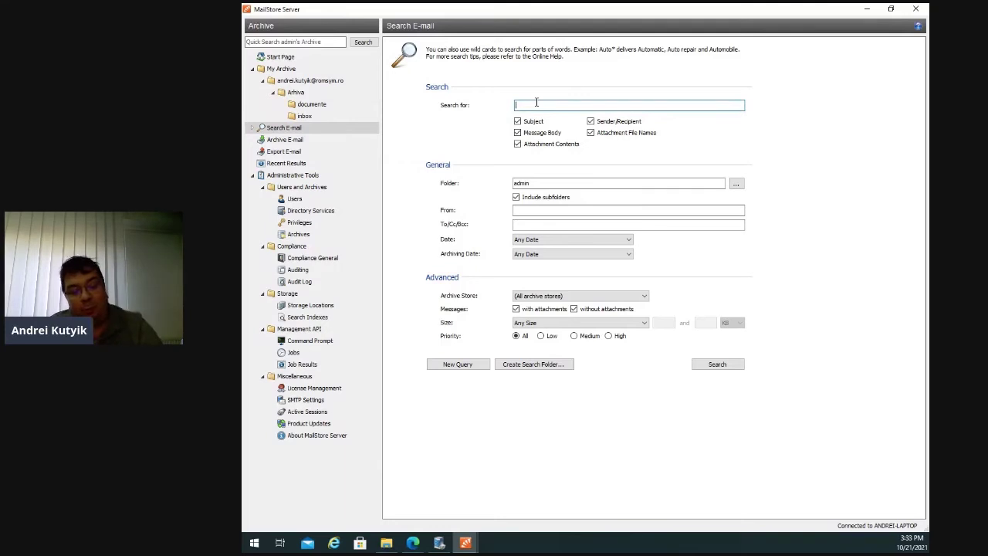
text(gfi)
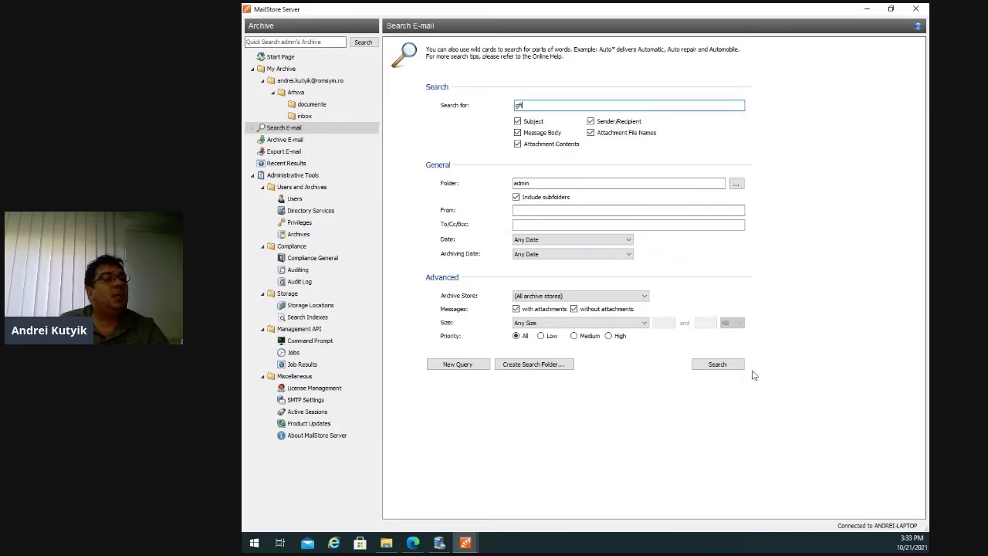
click(717, 364)
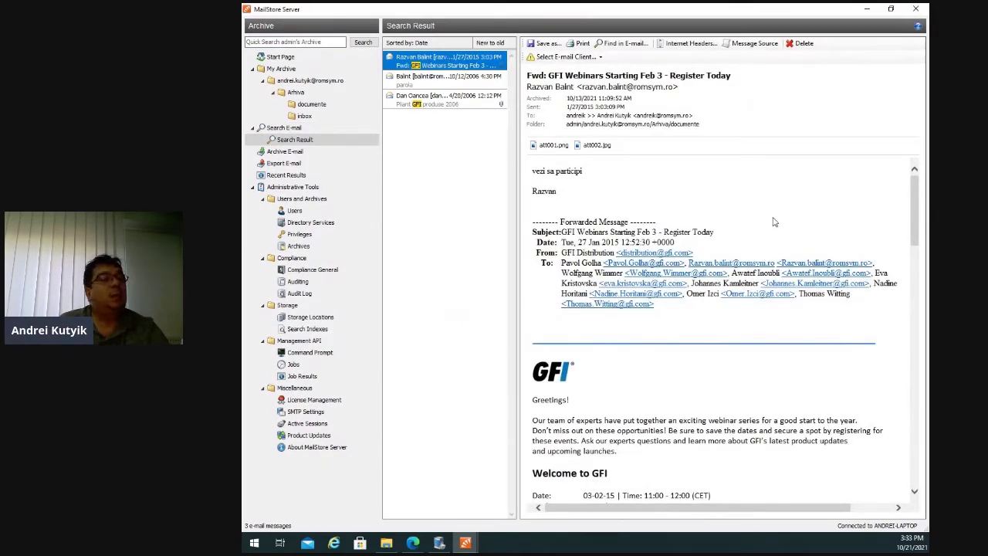
click(285, 152)
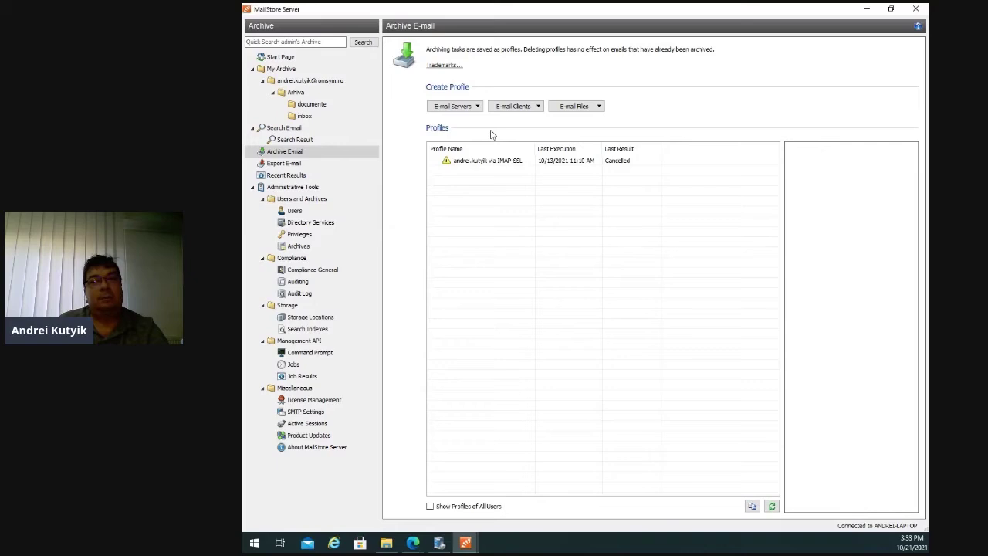
Browse the e-mail server and client profile types, the empty Export E-mail page, then Users and Archives.
click(478, 109)
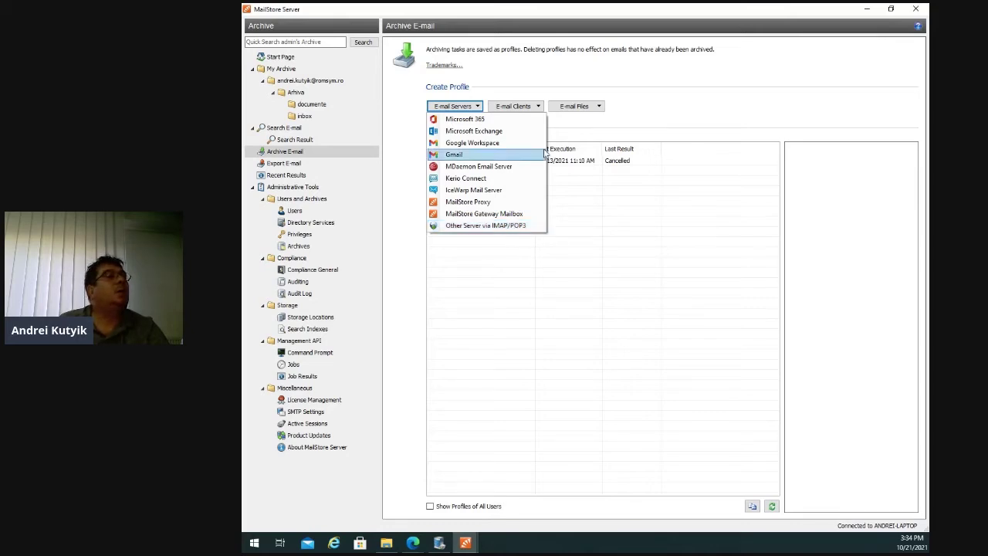
click(540, 109)
click(541, 109)
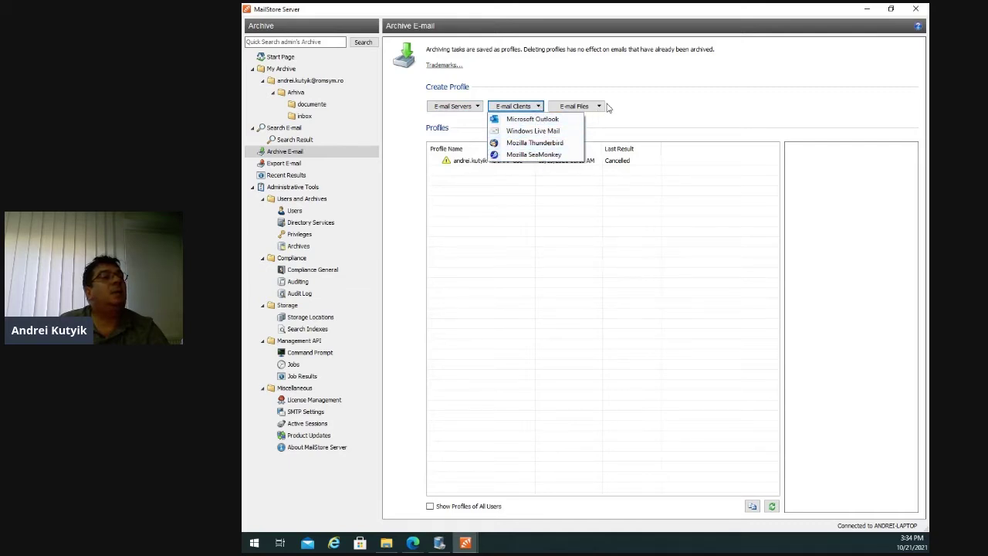
mouse_move(604, 107)
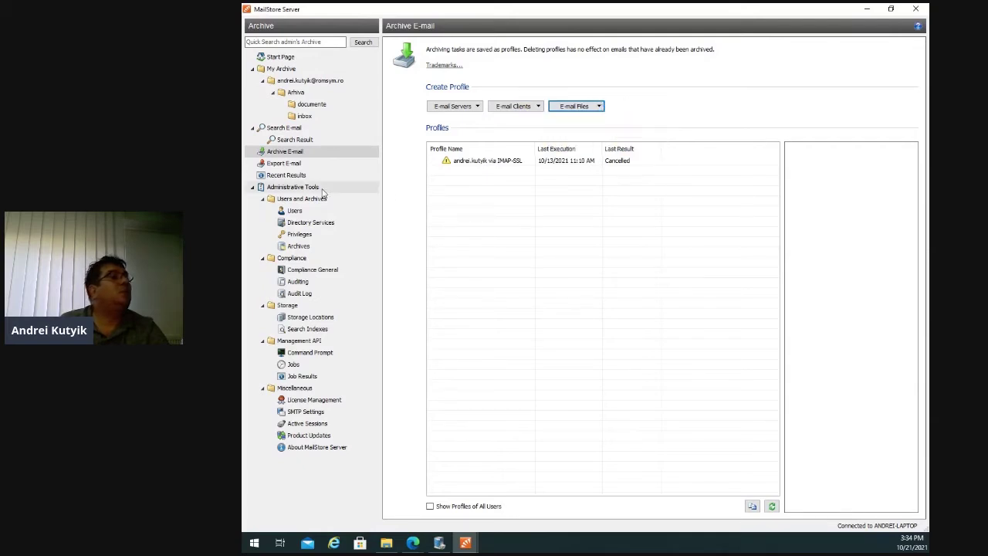
click(285, 163)
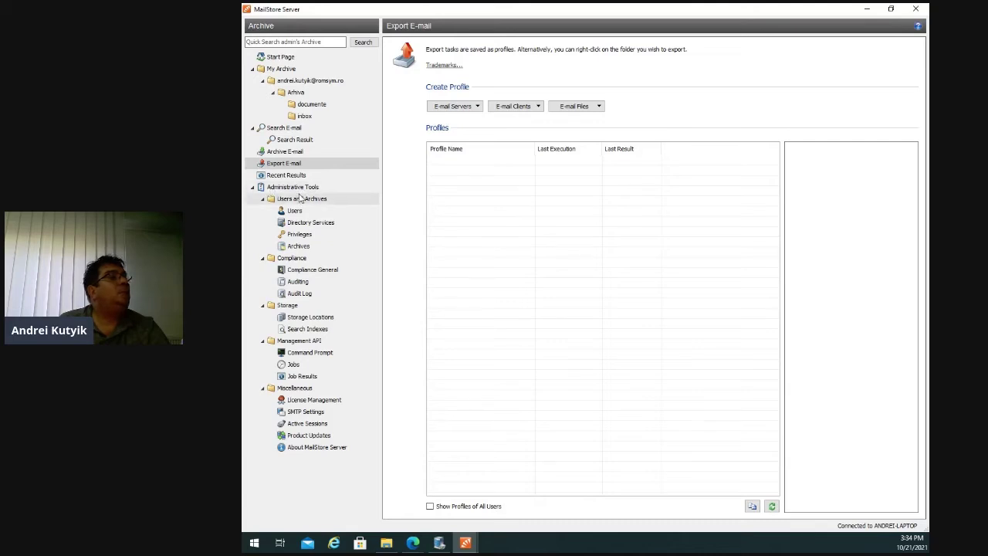
click(301, 199)
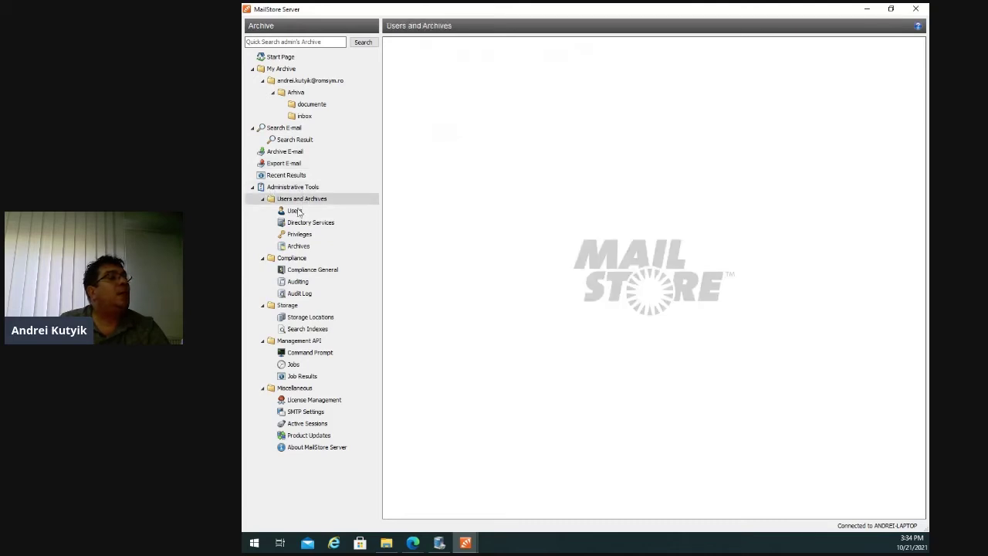
Create a new MailStore user with the login name 'test'.
click(295, 211)
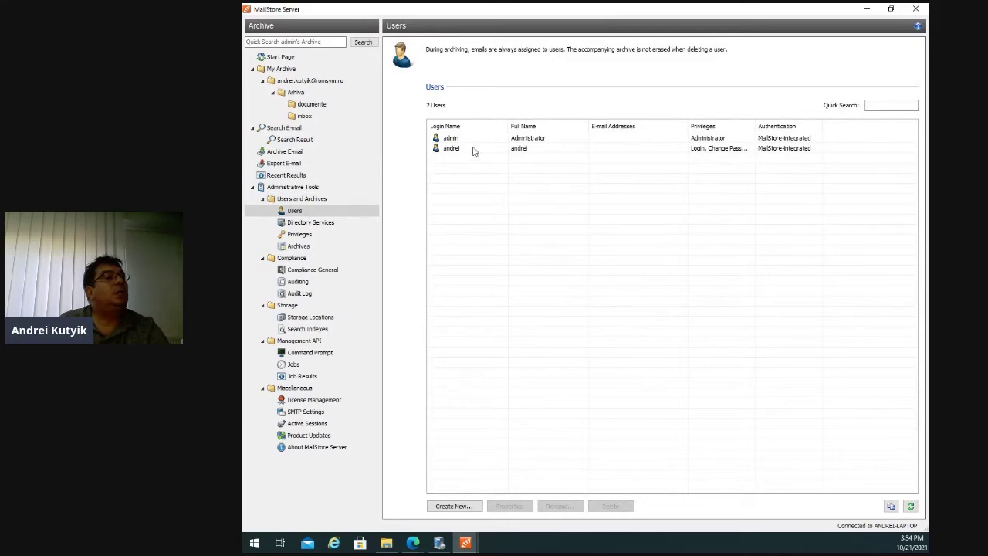
click(454, 505)
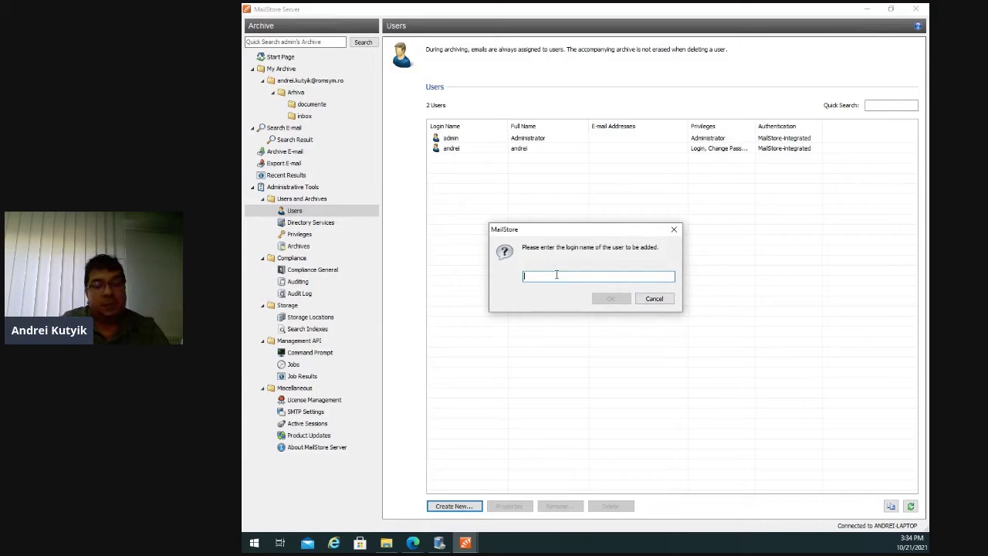
text(test)
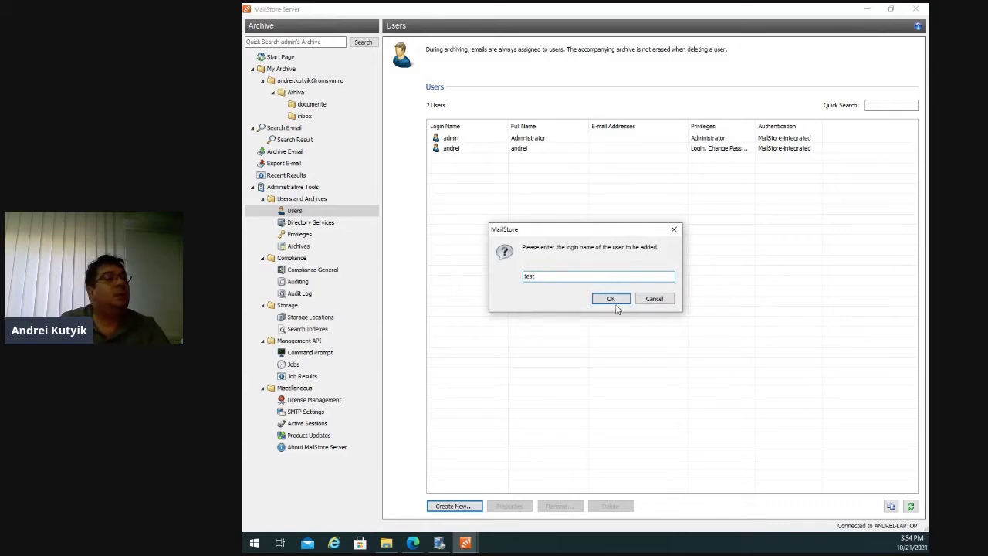
click(611, 298)
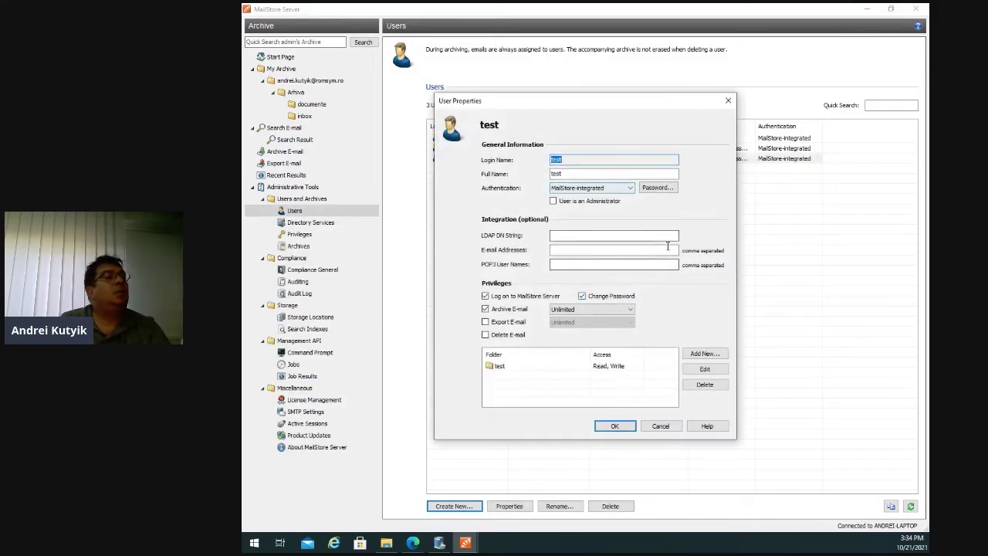
Keep MailStore-integrated authentication and the Unlimited archiving privilege for the test user.
click(630, 189)
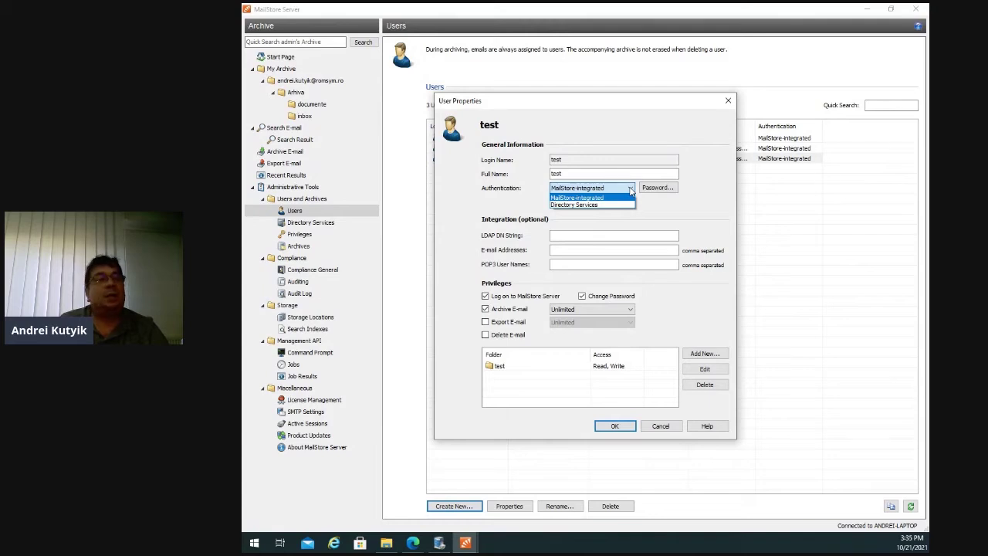
click(627, 198)
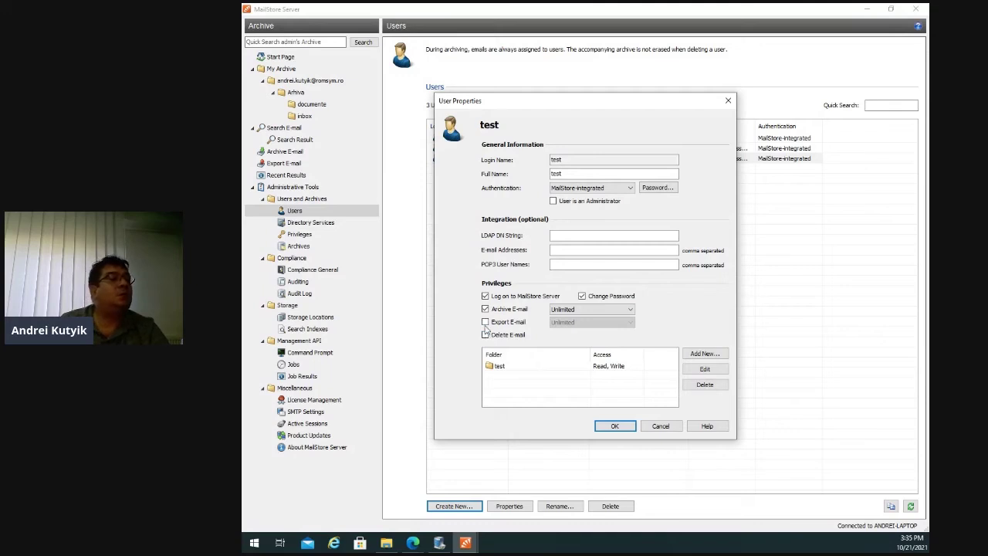
click(630, 311)
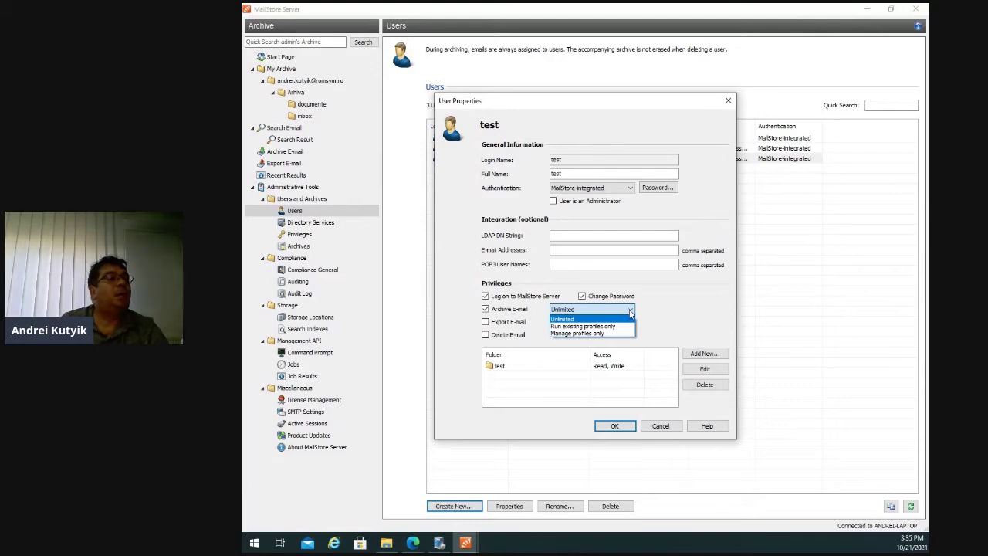
click(630, 317)
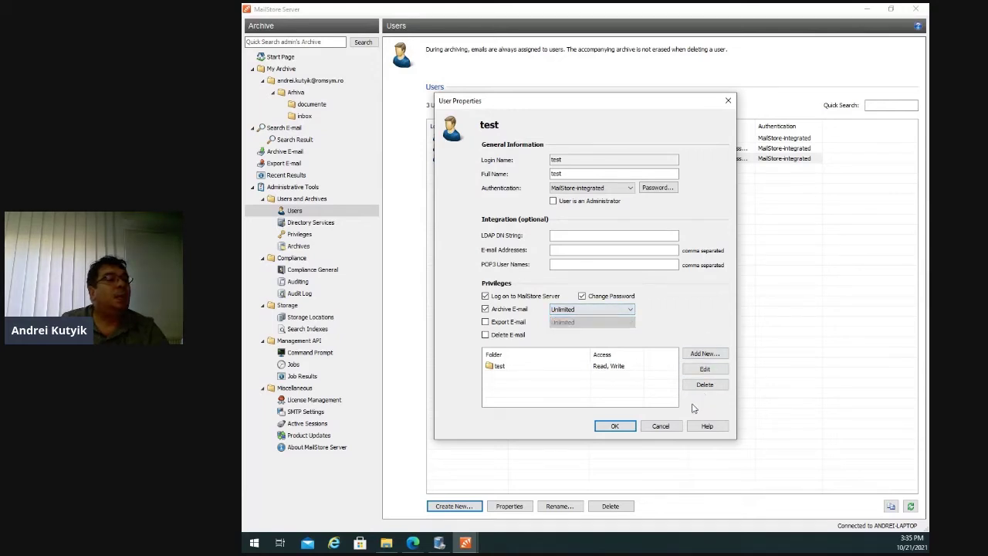
Save the test user's properties, reopen and cancel them, then view Directory Services settings.
click(615, 426)
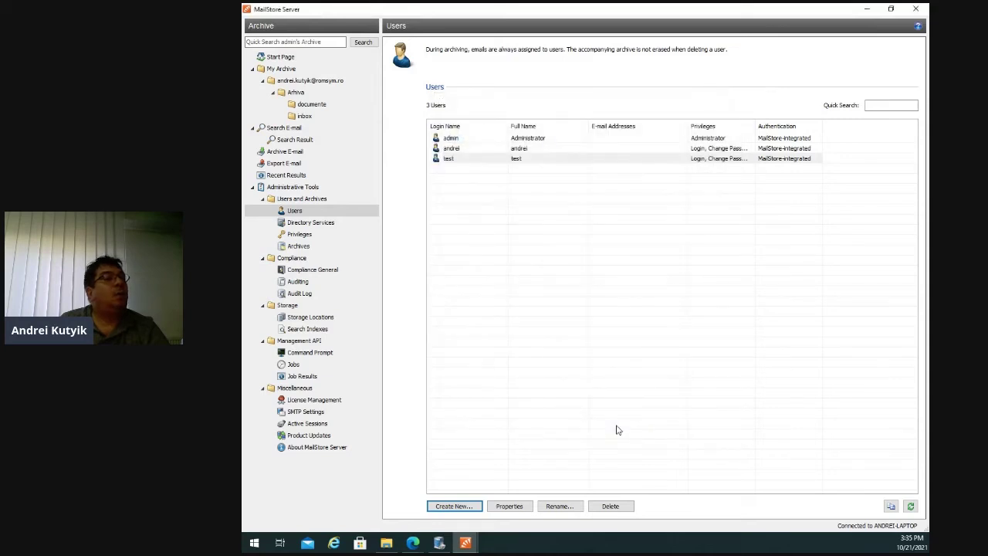
click(518, 506)
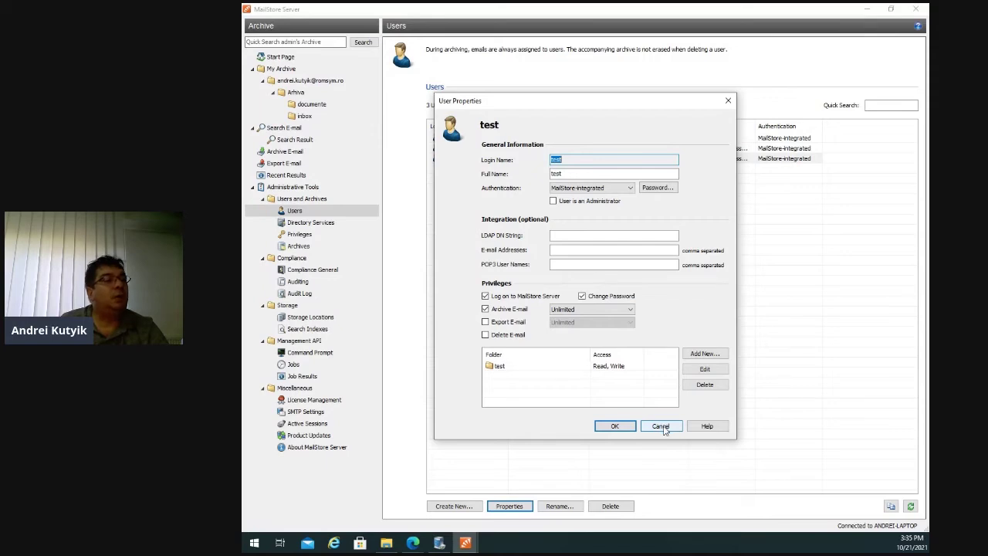
click(662, 428)
click(317, 223)
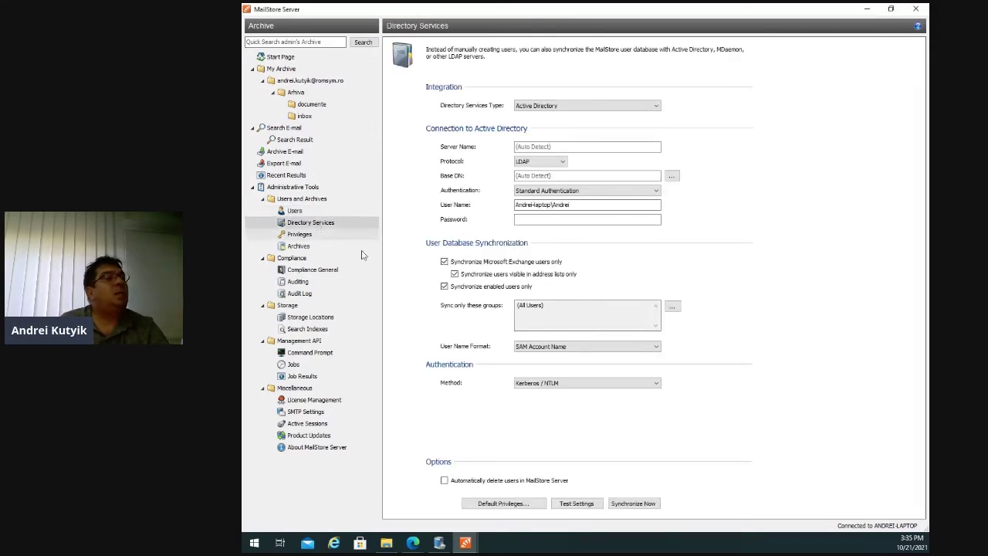
Keep Active Directory as the directory service type, check the server and password fields, then view Privileges.
click(657, 106)
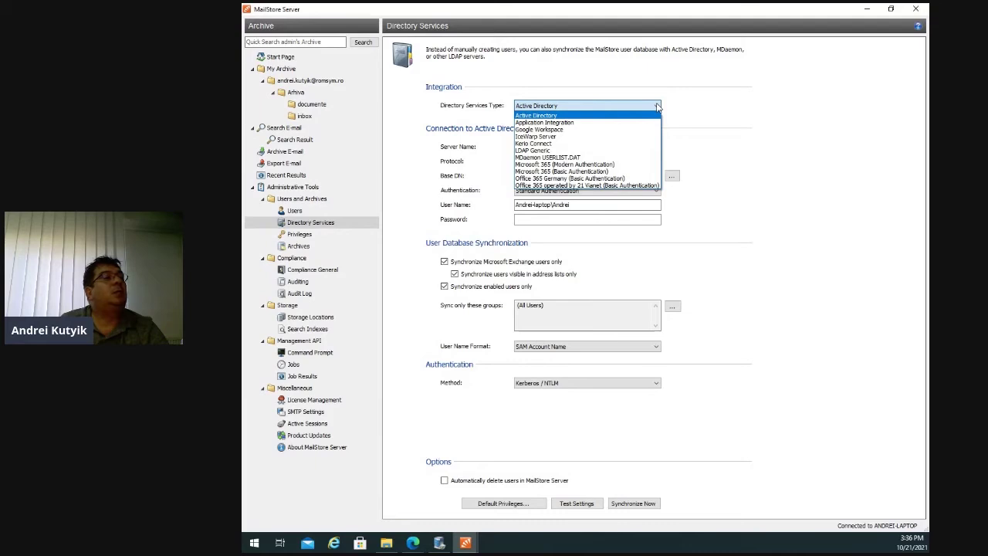
click(600, 108)
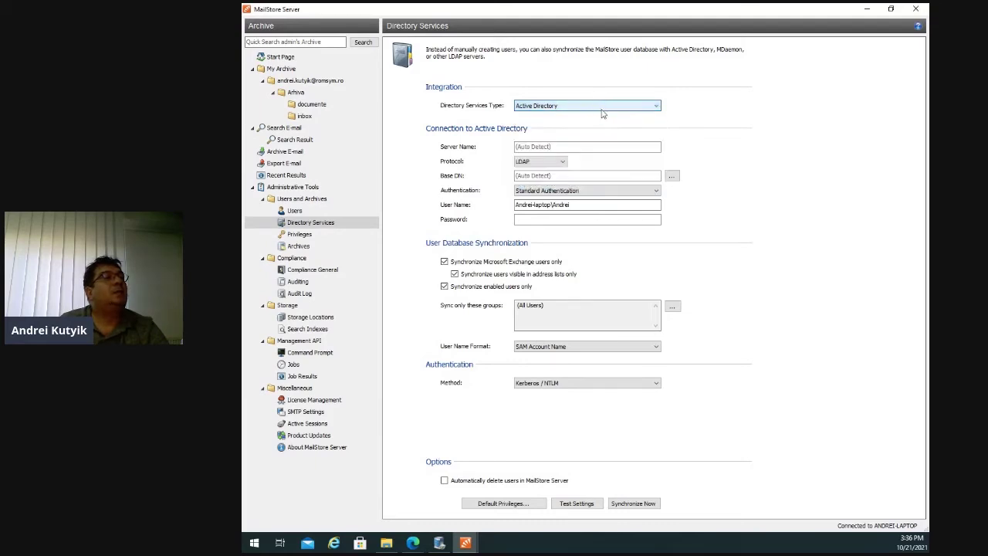
click(567, 147)
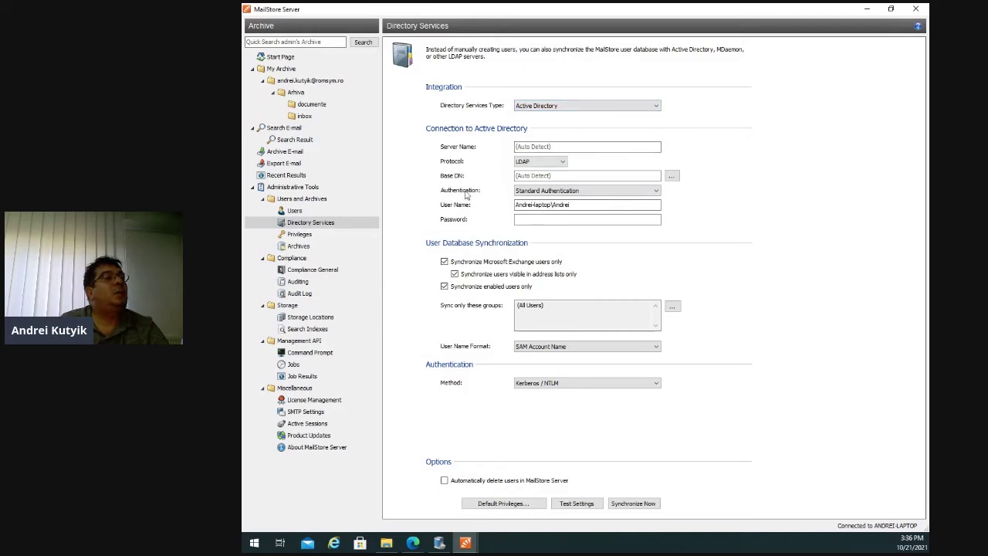
click(548, 220)
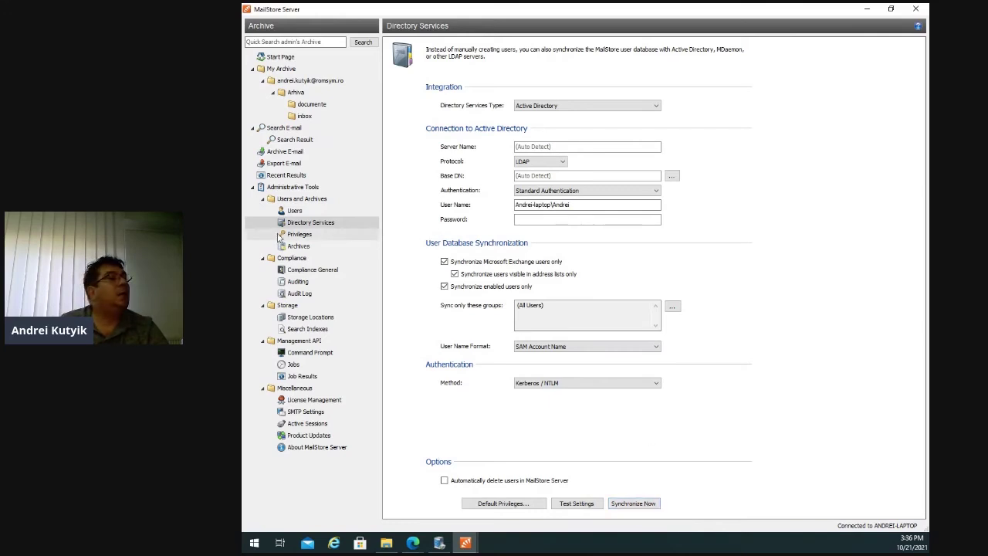
click(300, 236)
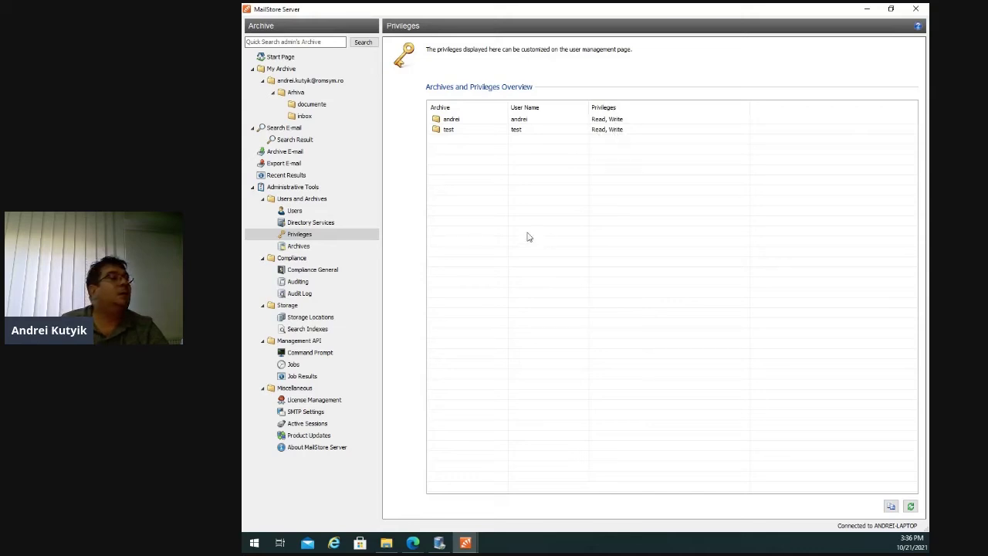
View the Archives page, then open the Compliance General settings.
click(298, 247)
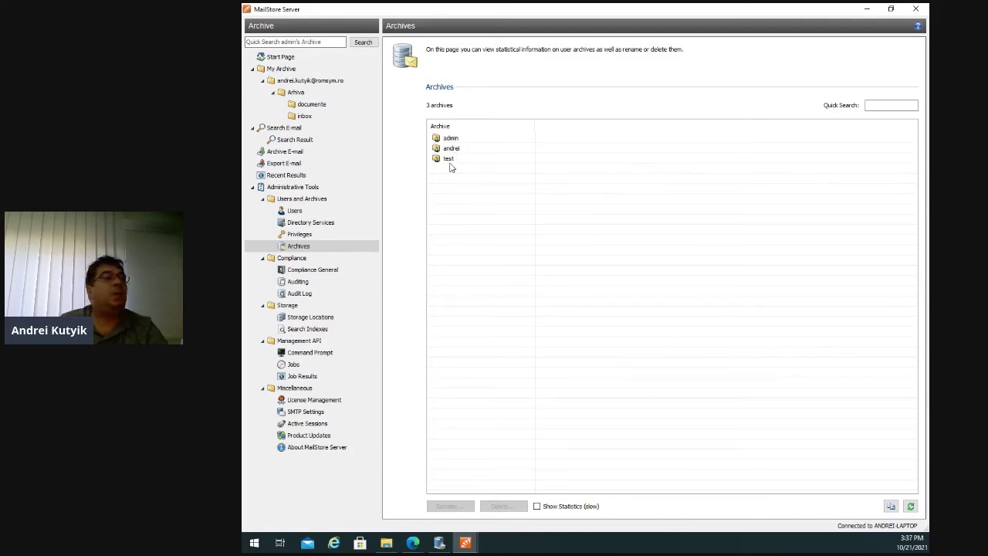
click(308, 274)
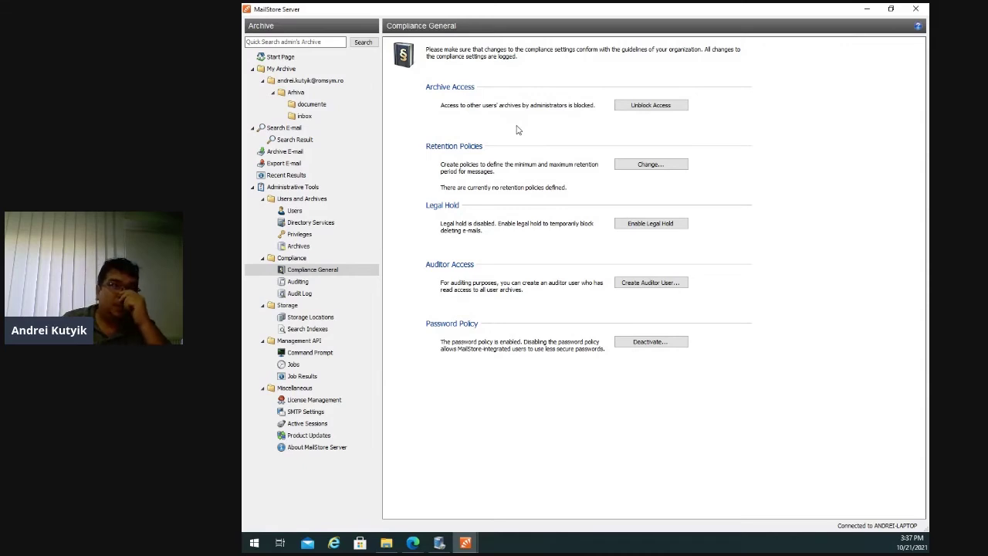
click(659, 108)
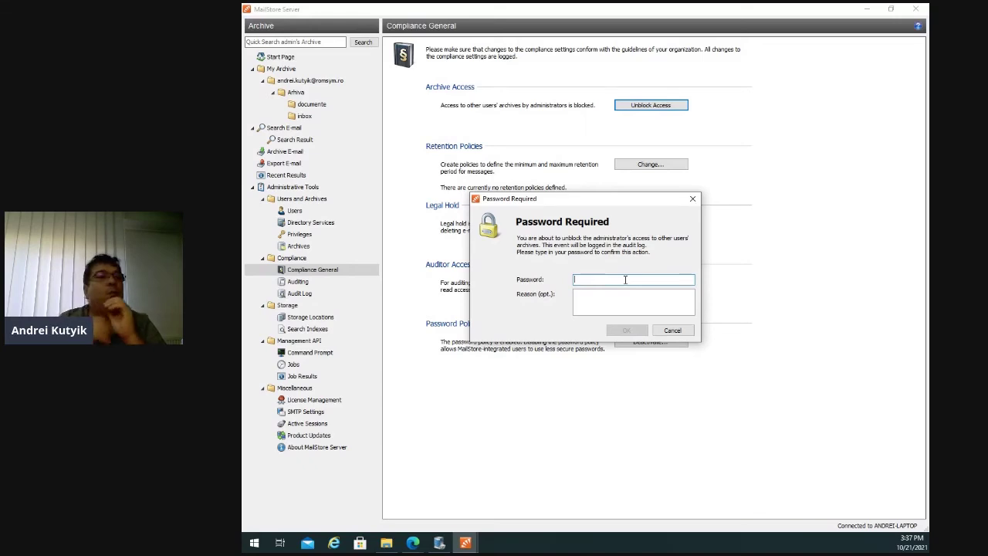
click(673, 331)
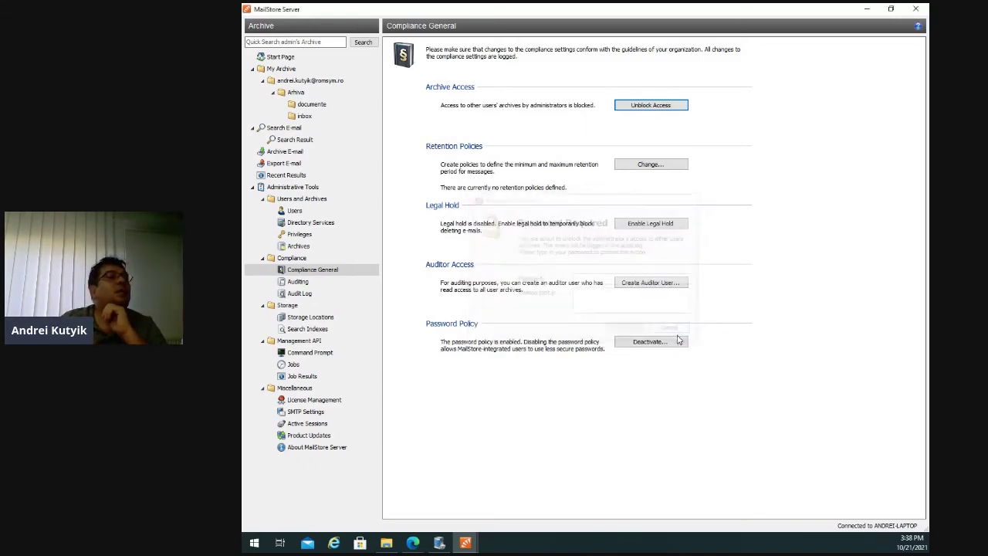
click(652, 165)
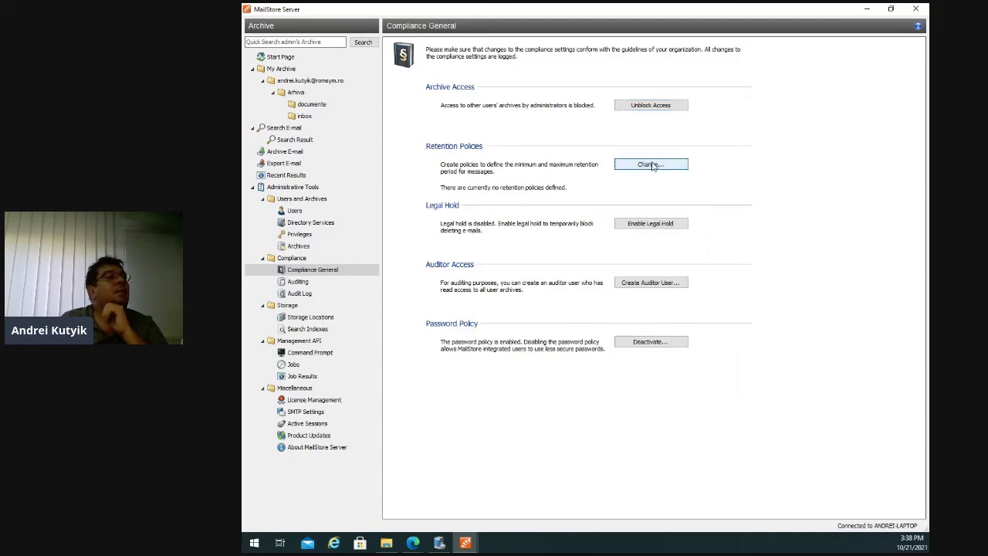
click(652, 165)
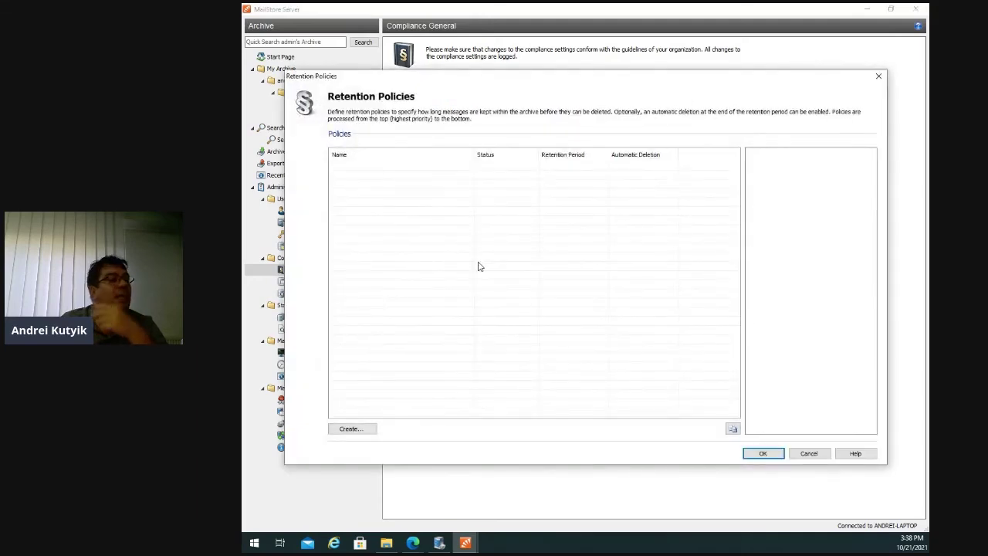
click(353, 429)
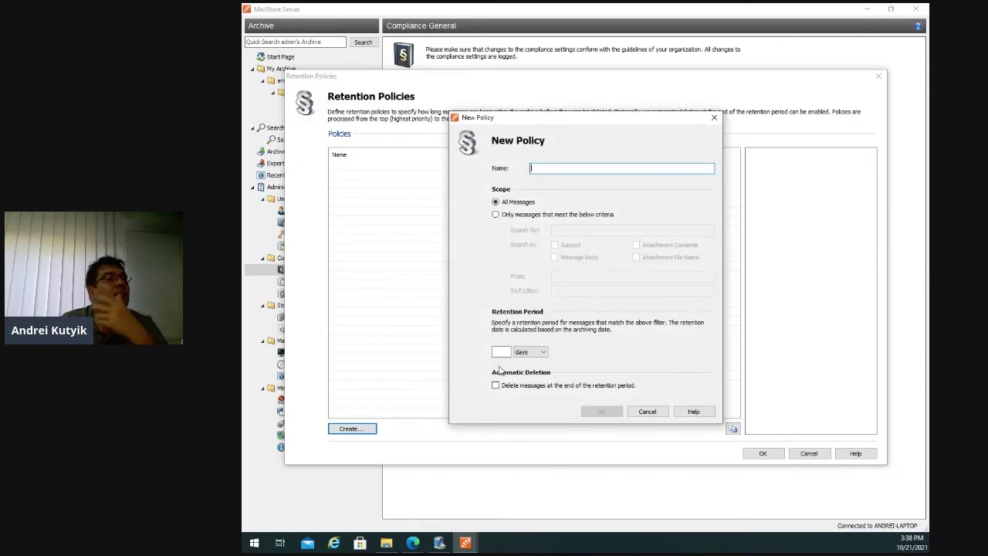
click(543, 353)
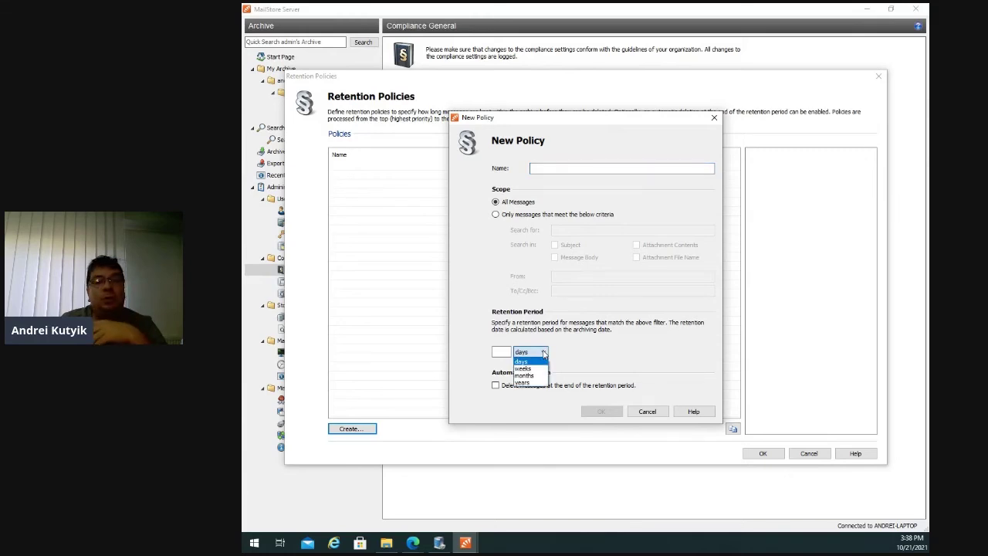
click(656, 411)
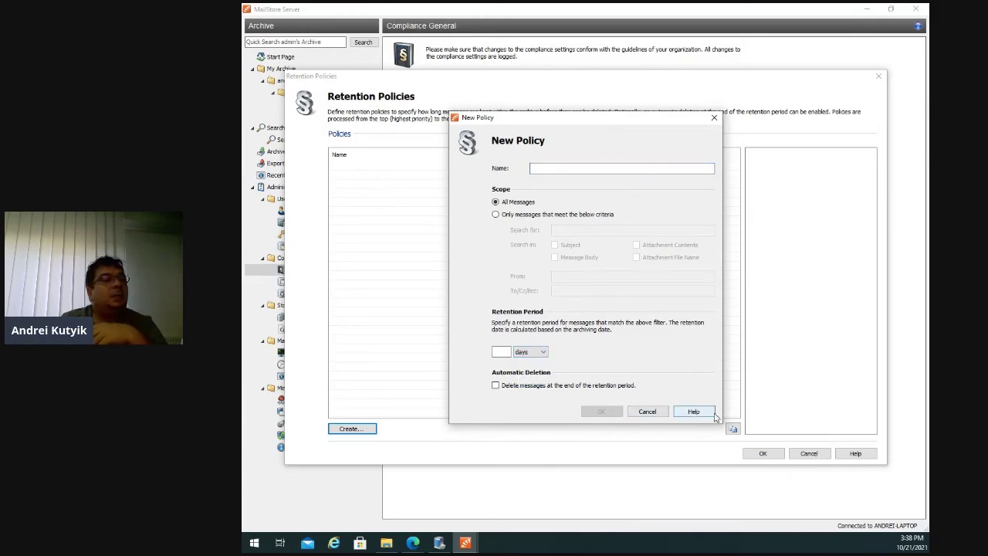
click(647, 412)
click(809, 453)
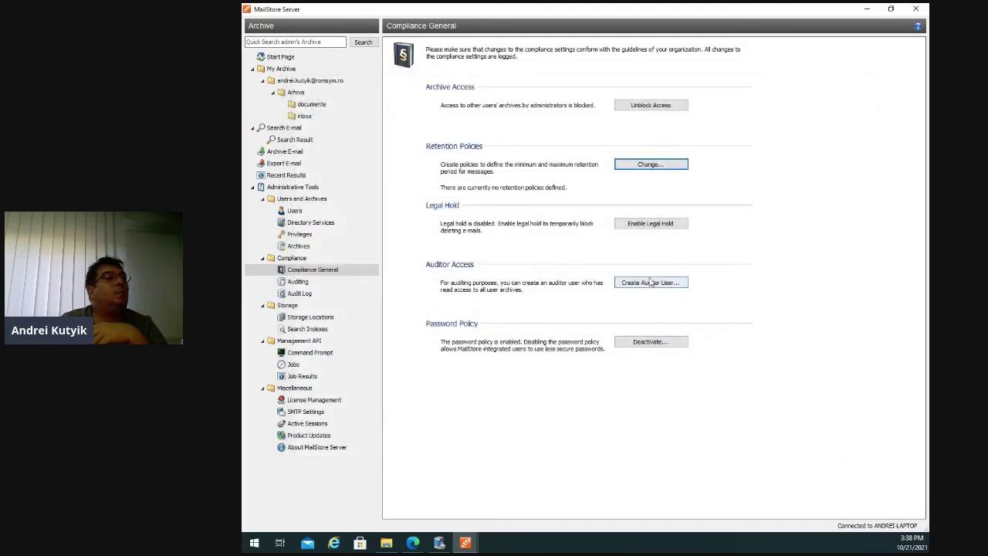
Enable legal hold, then open and cancel the Create Auditor User dialog.
click(663, 228)
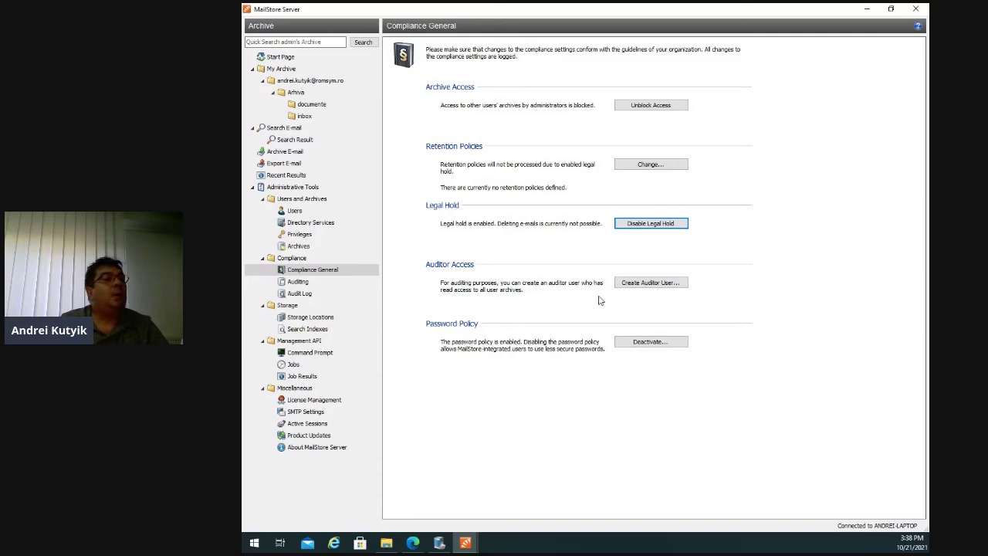
click(648, 282)
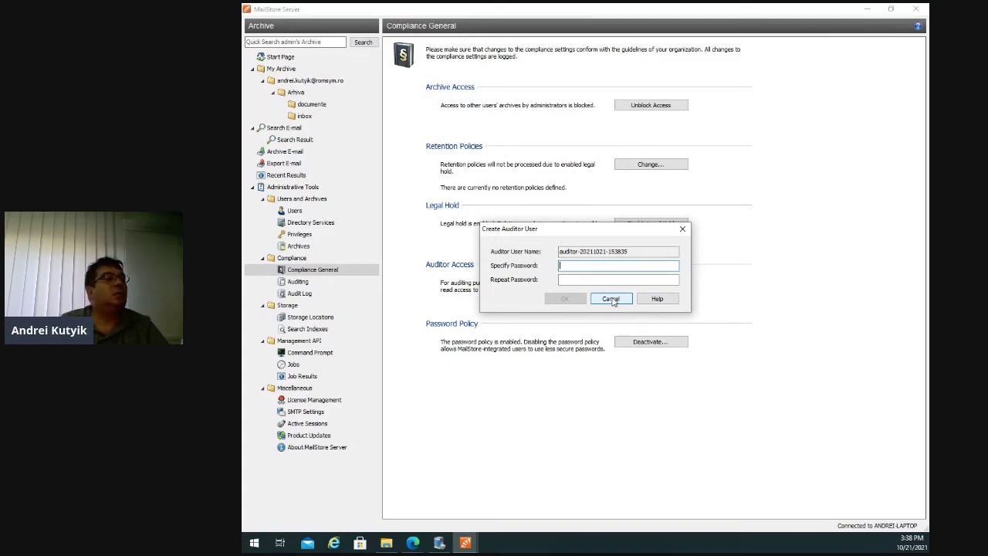
click(610, 299)
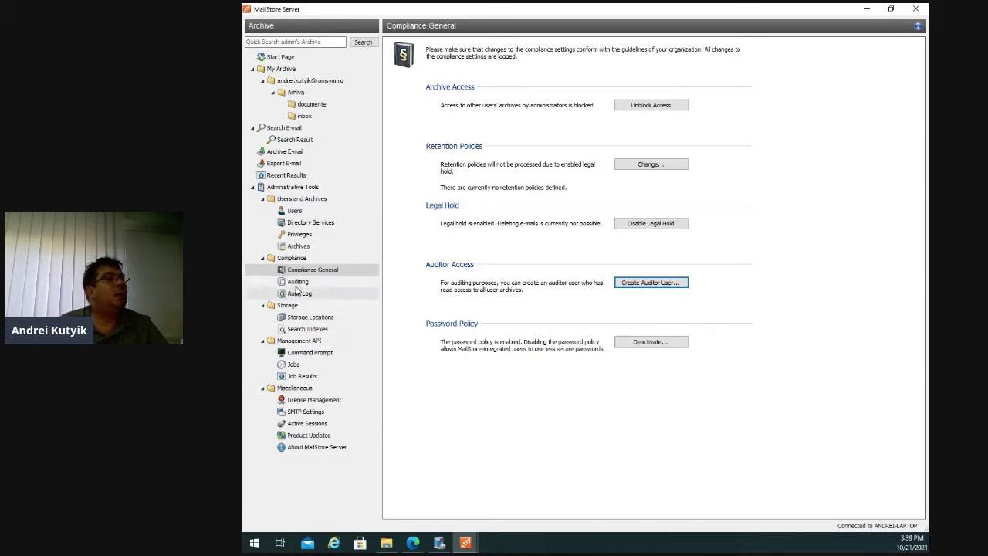
Browse the Auditing, Audit Log and Storage Locations pages.
click(297, 282)
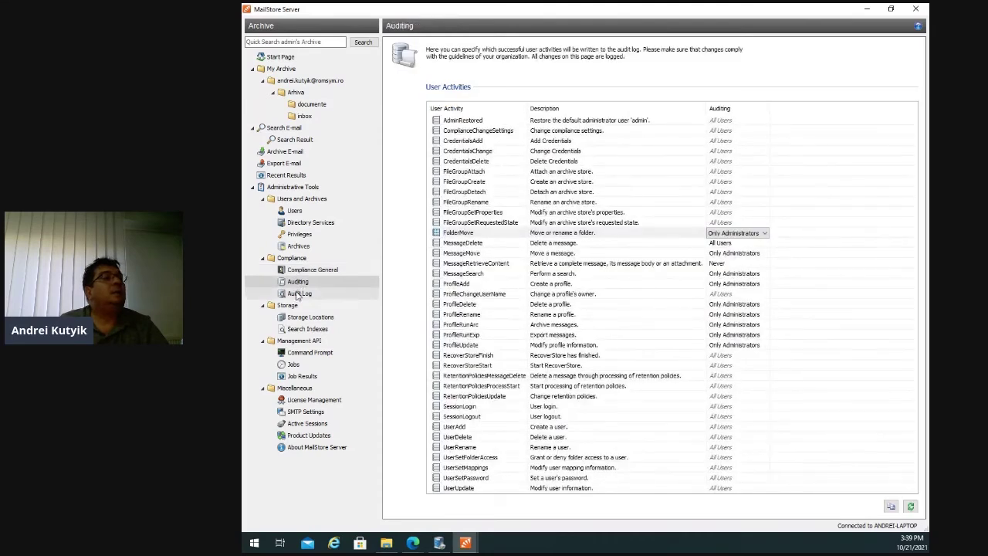
click(299, 294)
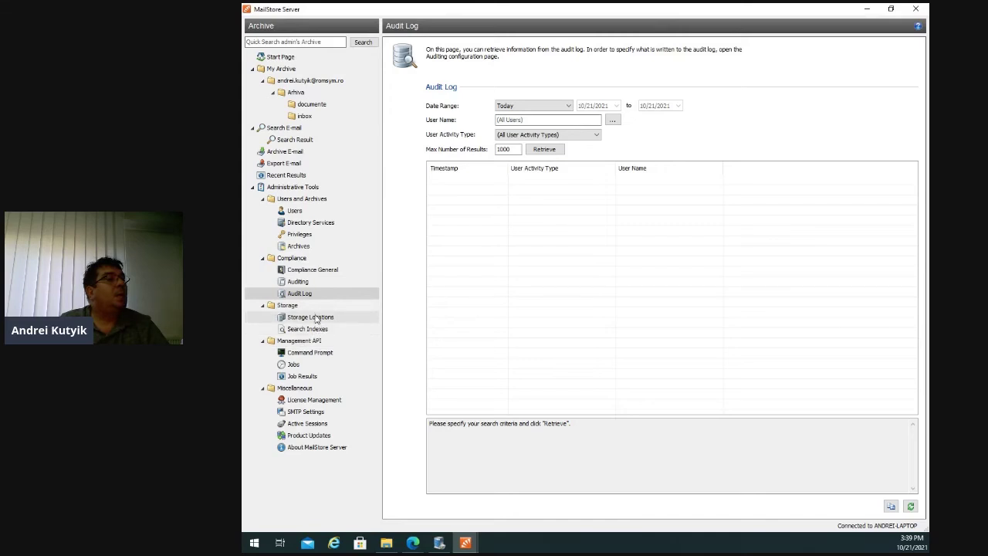
click(315, 318)
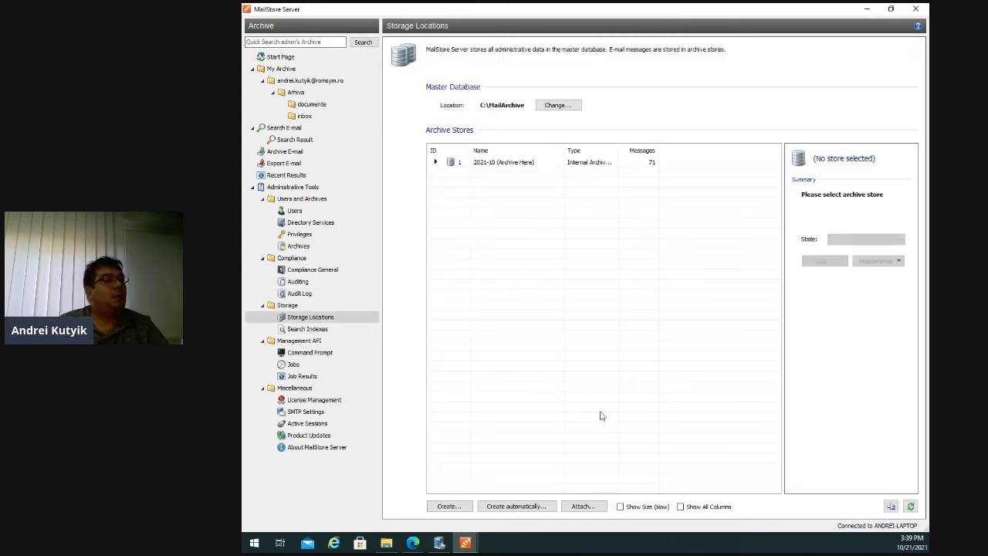
click(450, 506)
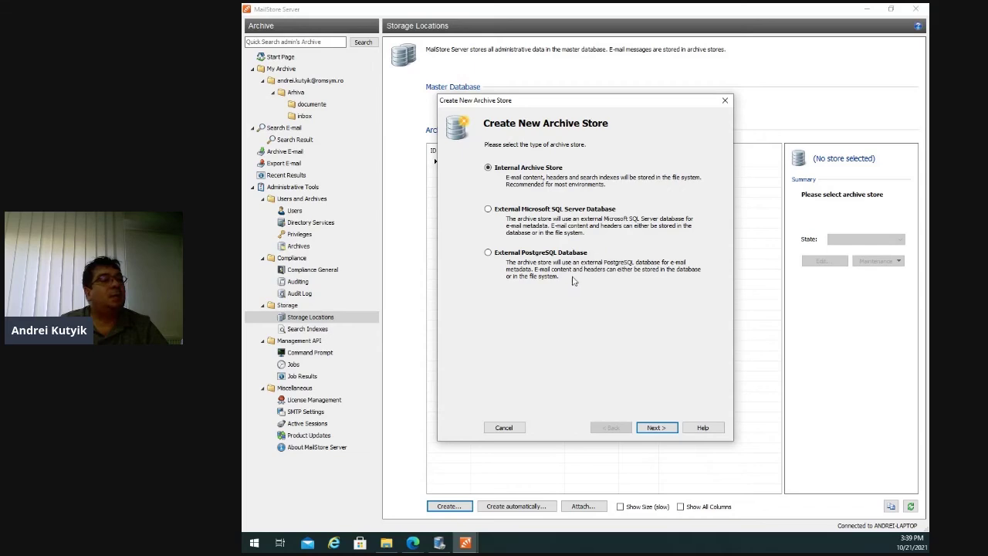
click(505, 428)
click(583, 506)
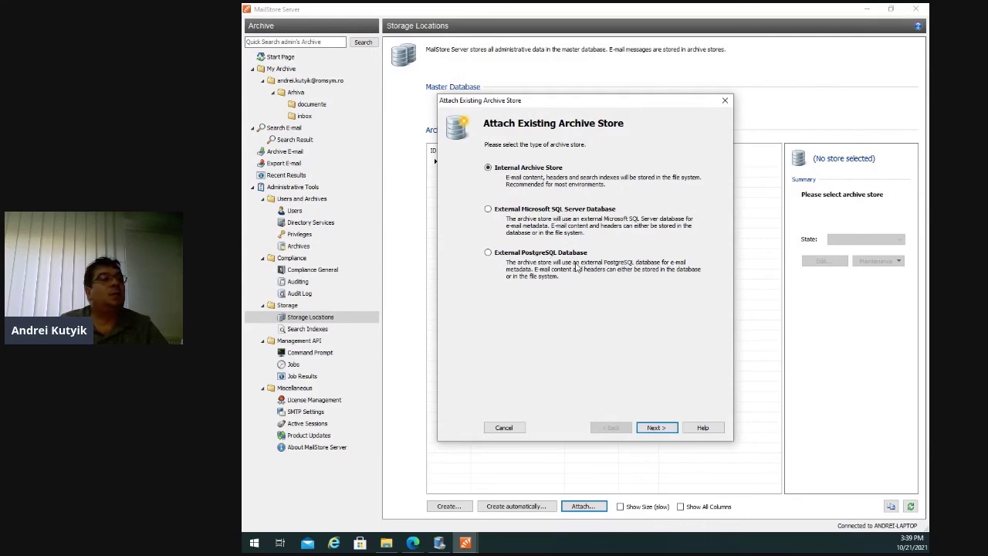
click(505, 429)
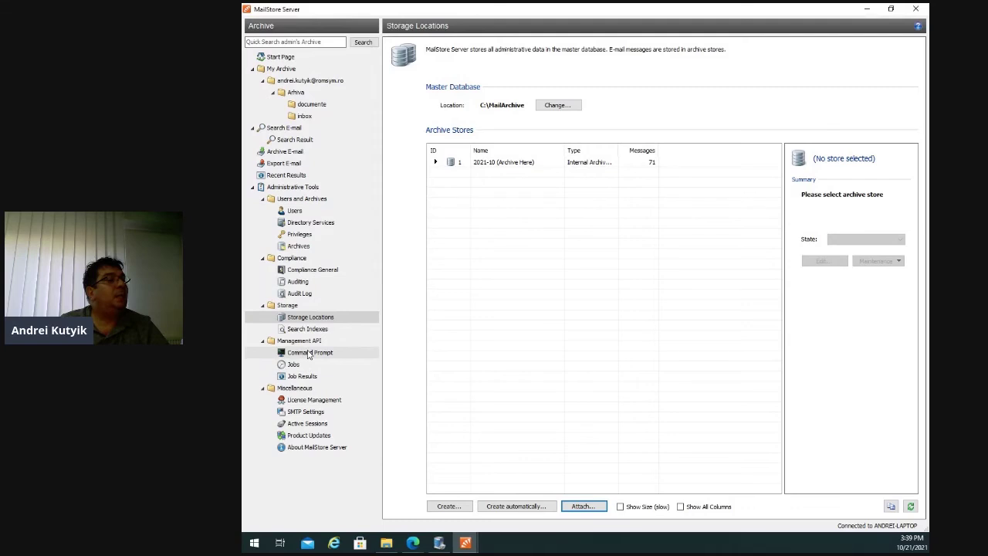
Step through Command Prompt, Jobs, License Management, SMTP Settings, Active Sessions and Product Updates pages.
click(312, 357)
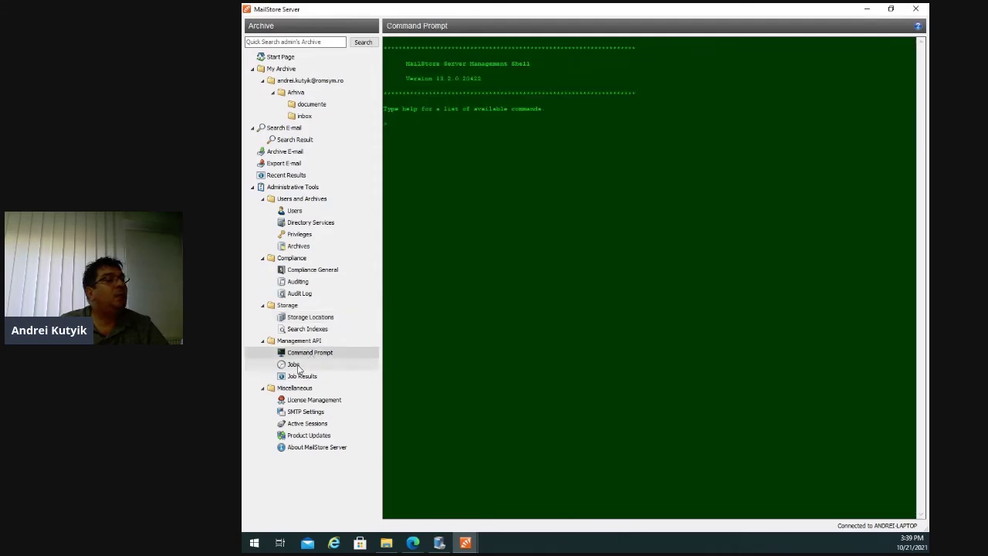
click(298, 367)
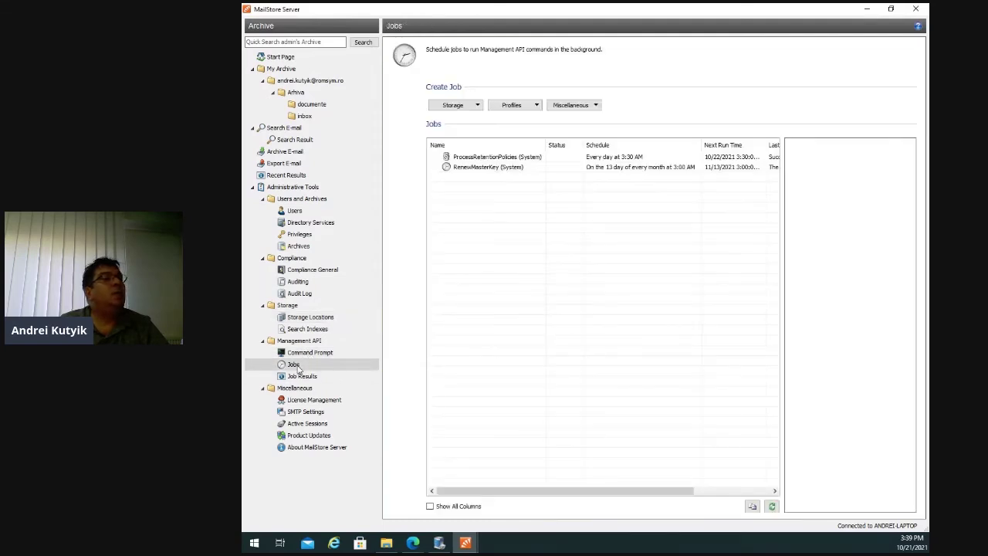
click(334, 402)
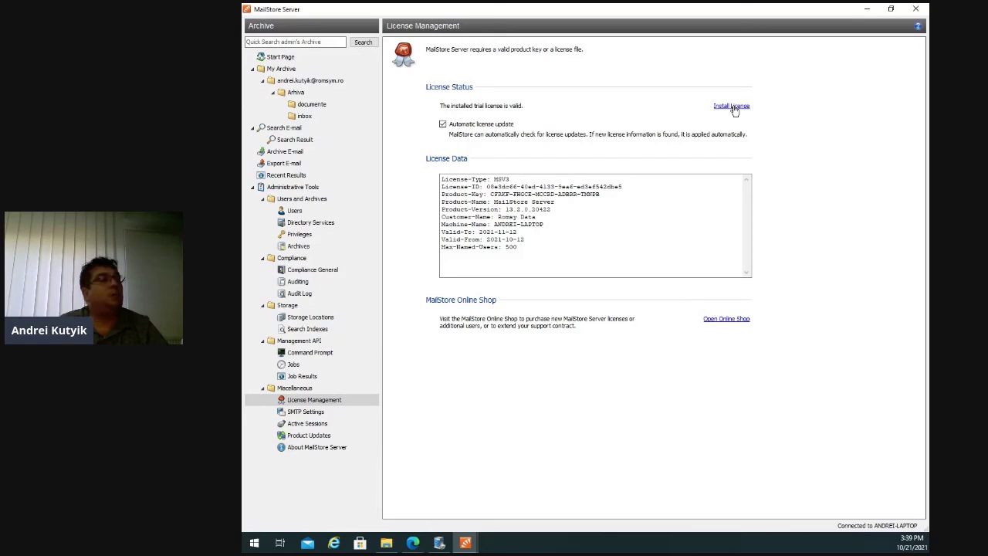
click(305, 413)
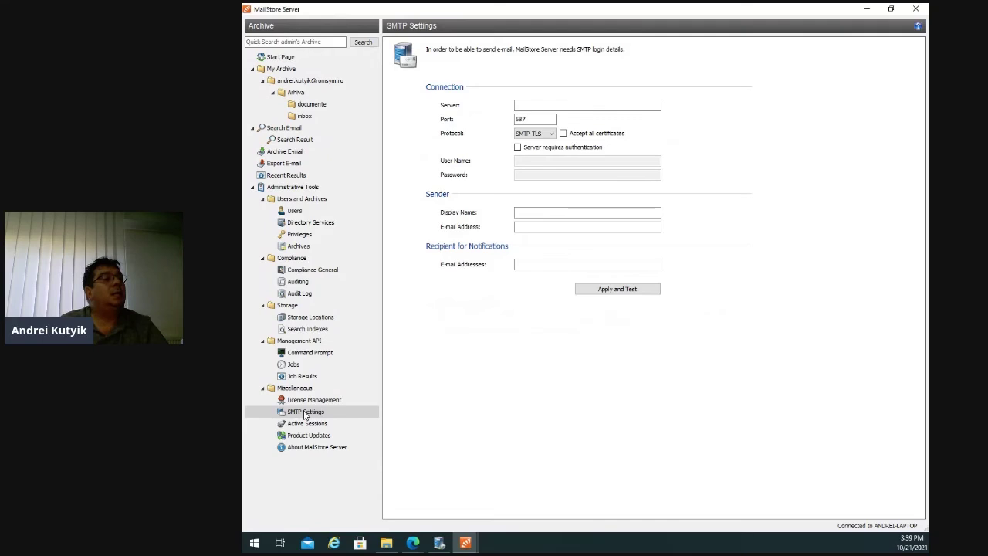
click(313, 425)
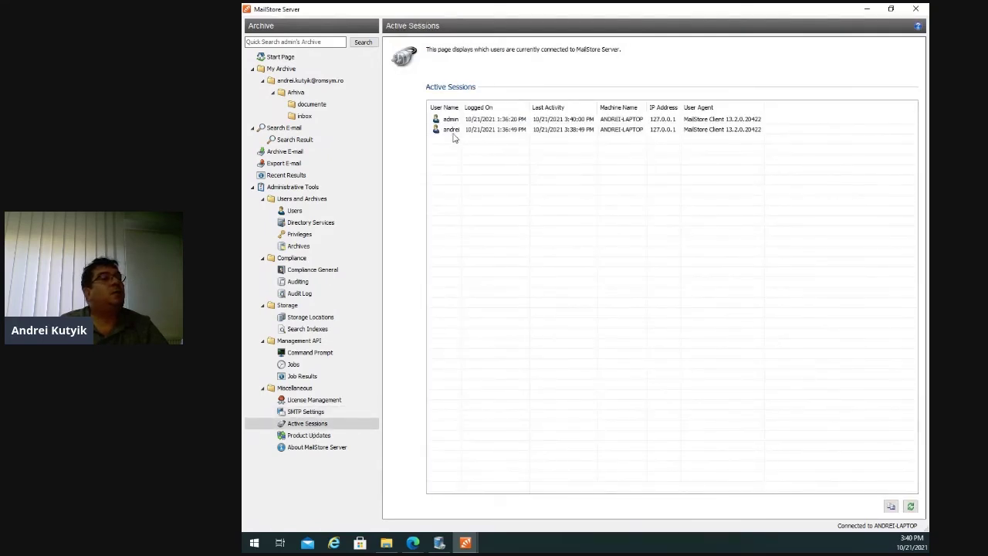
click(321, 438)
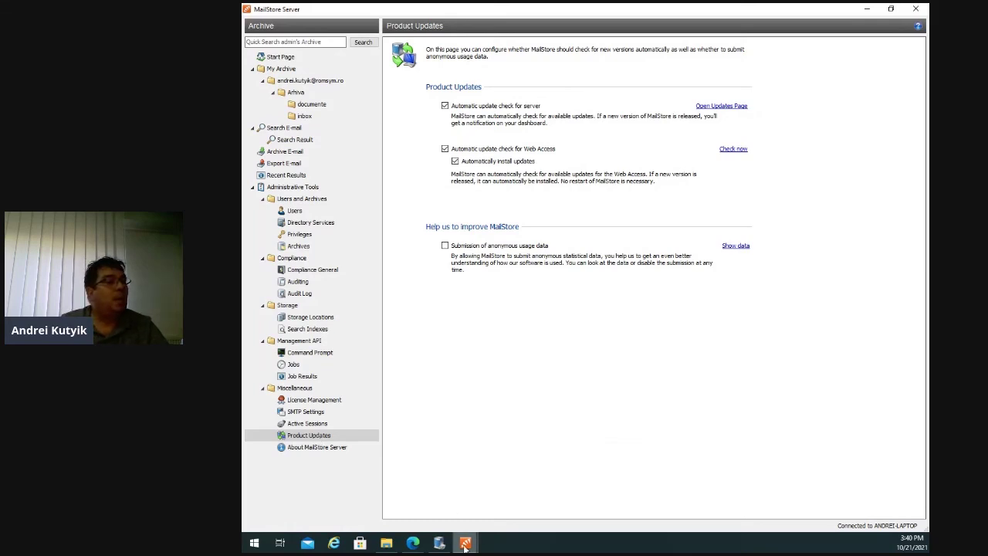
Bring the other MailStore Server window forward and maximize it.
mouse_move(465, 541)
click(529, 494)
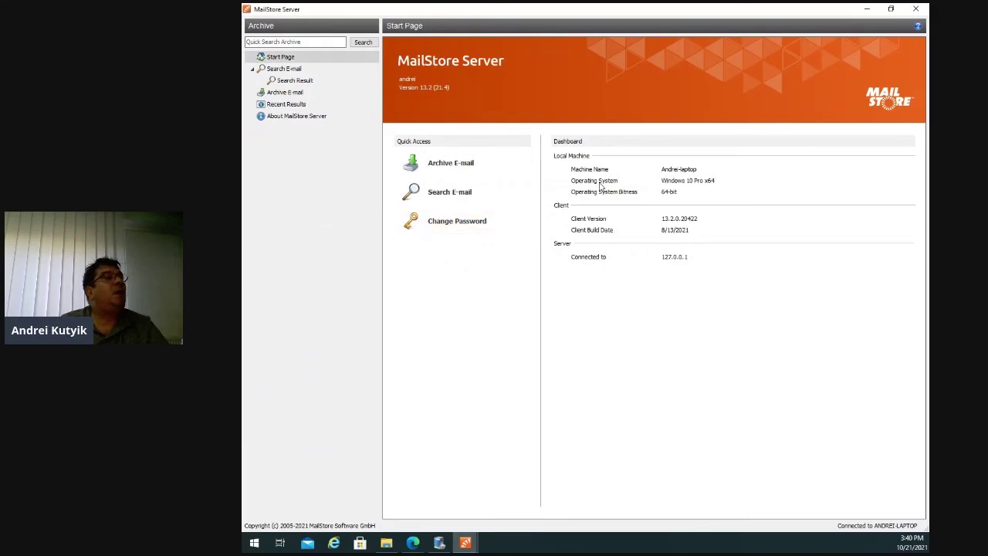
drag(728, 11, 812, 105)
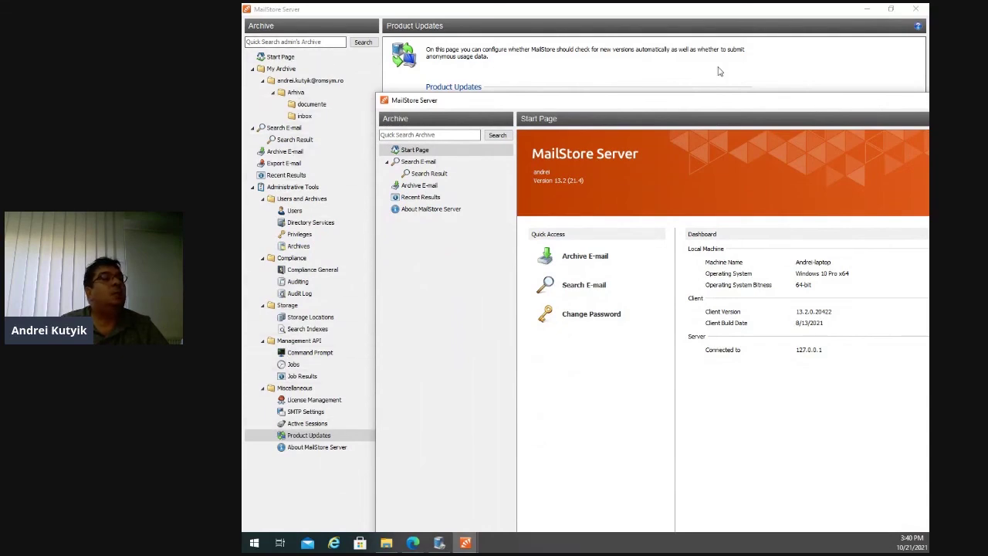
drag(722, 104, 598, 29)
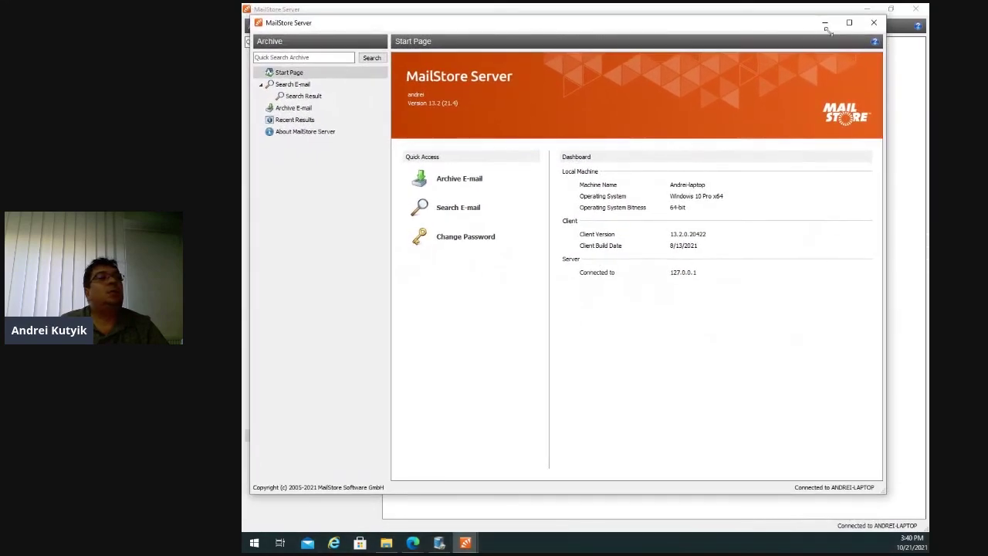
click(849, 23)
Search the user's archive for 'eff' and dismiss the no-results notice.
click(284, 70)
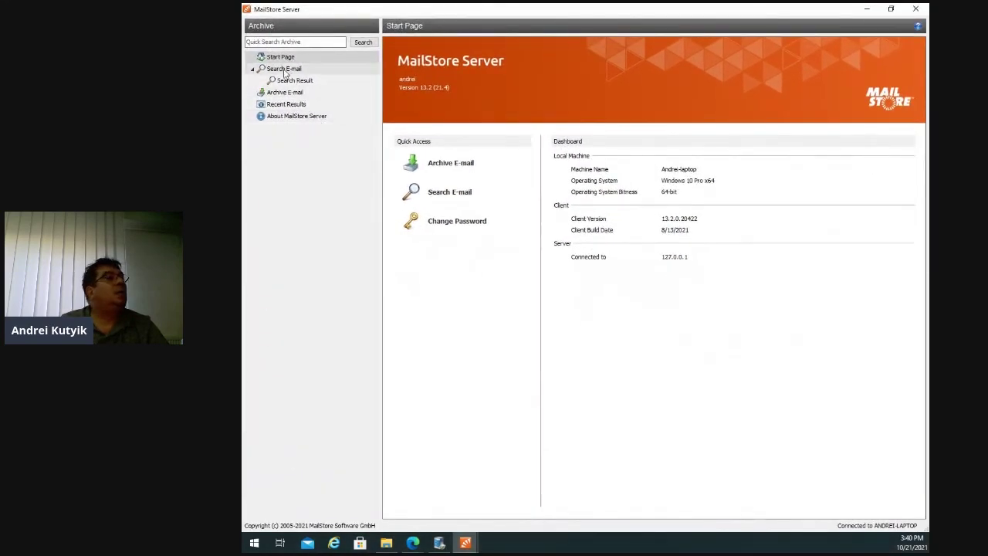
click(523, 105)
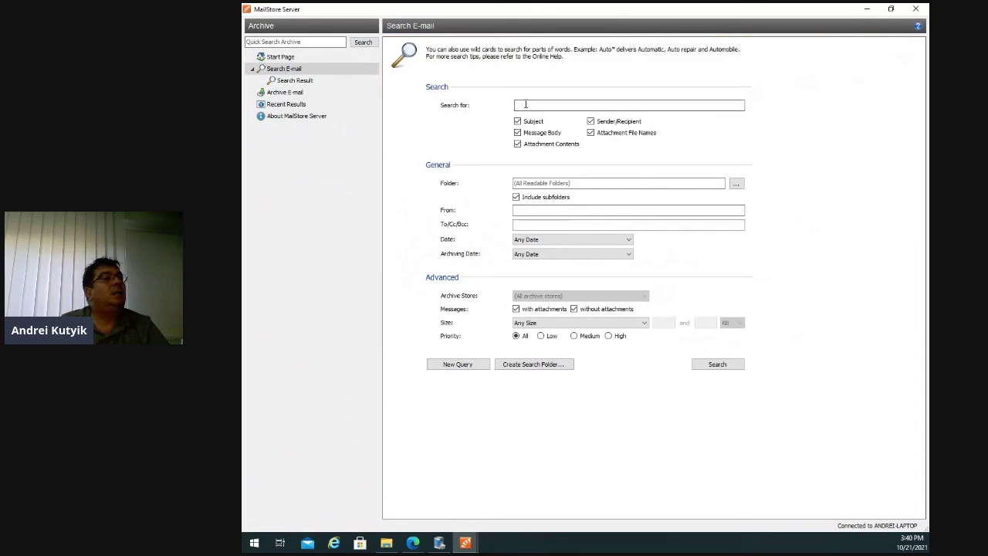
text(e)
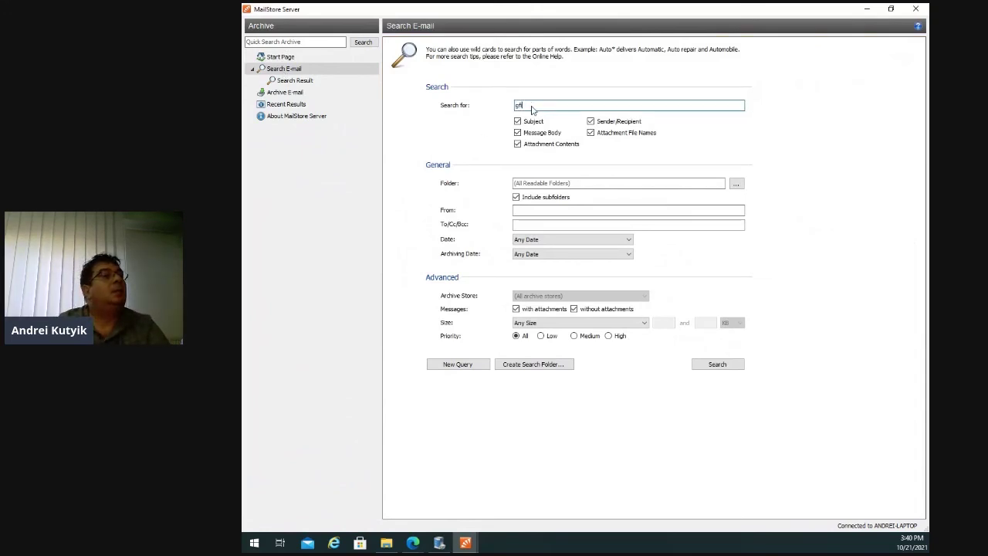
text(ff)
key(Return)
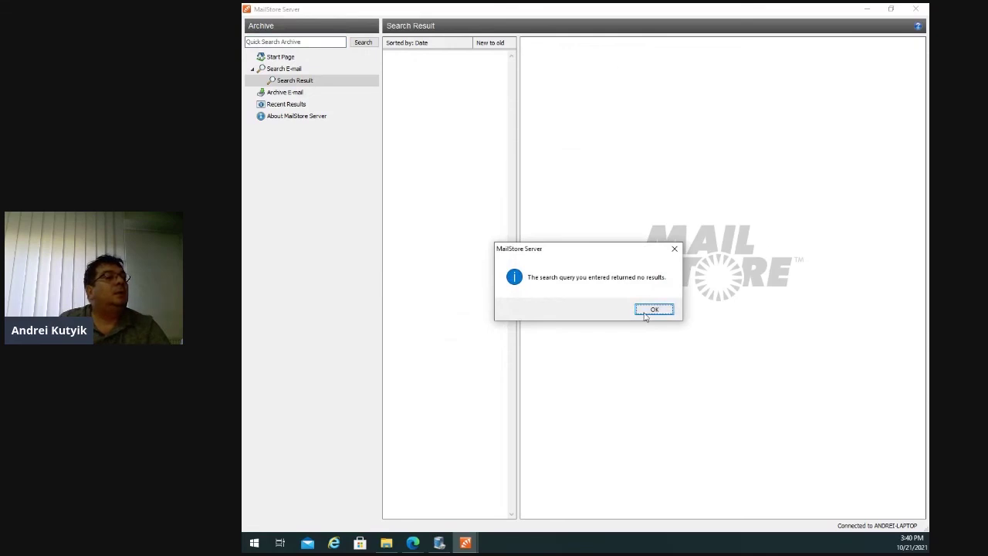
click(653, 310)
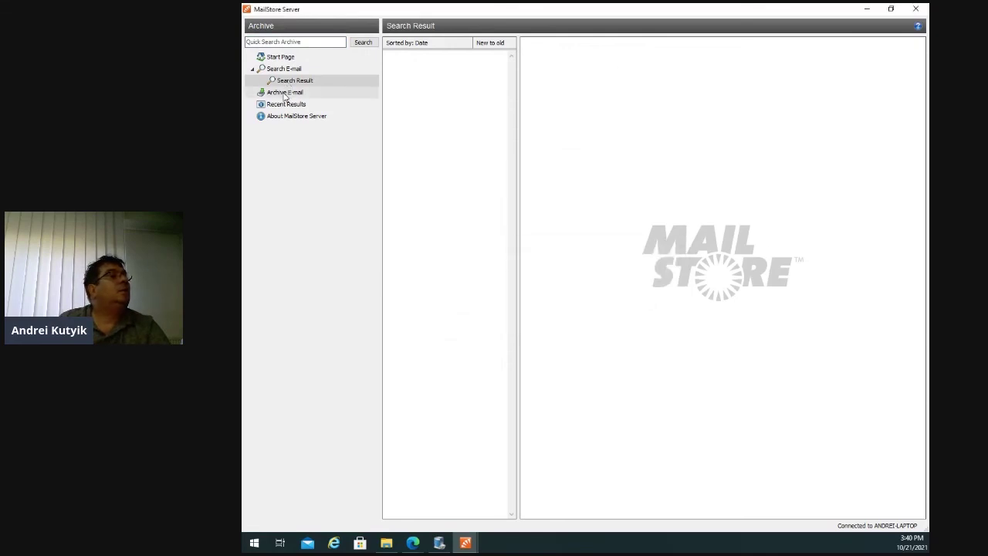
Rerun the 'gfi' search from the search form and dismiss the no-results notice.
click(285, 93)
click(287, 81)
click(284, 69)
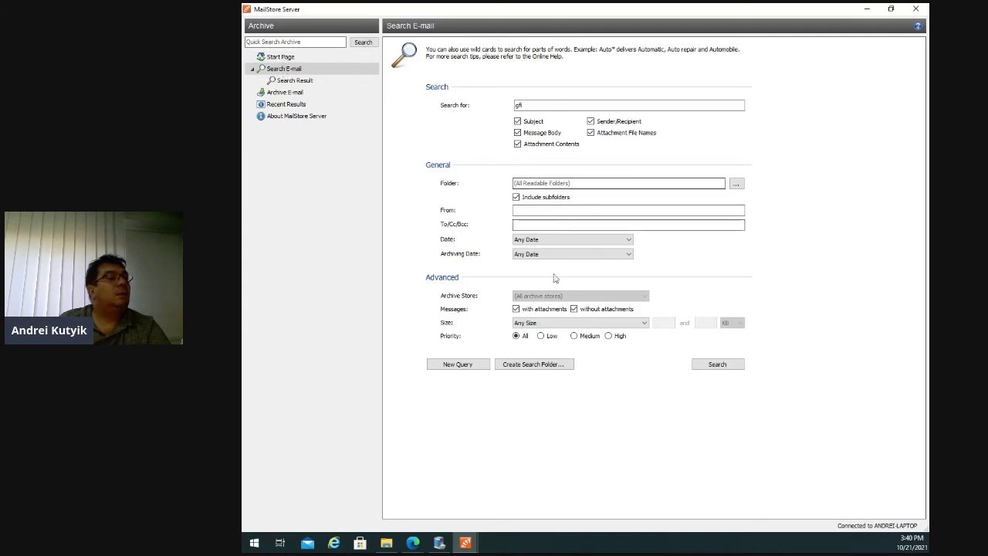
click(715, 365)
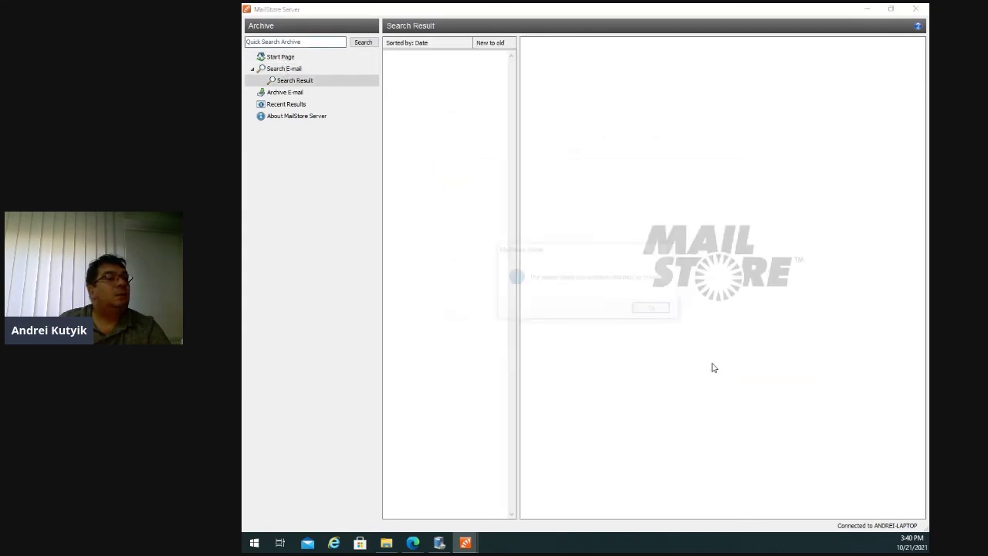
click(655, 308)
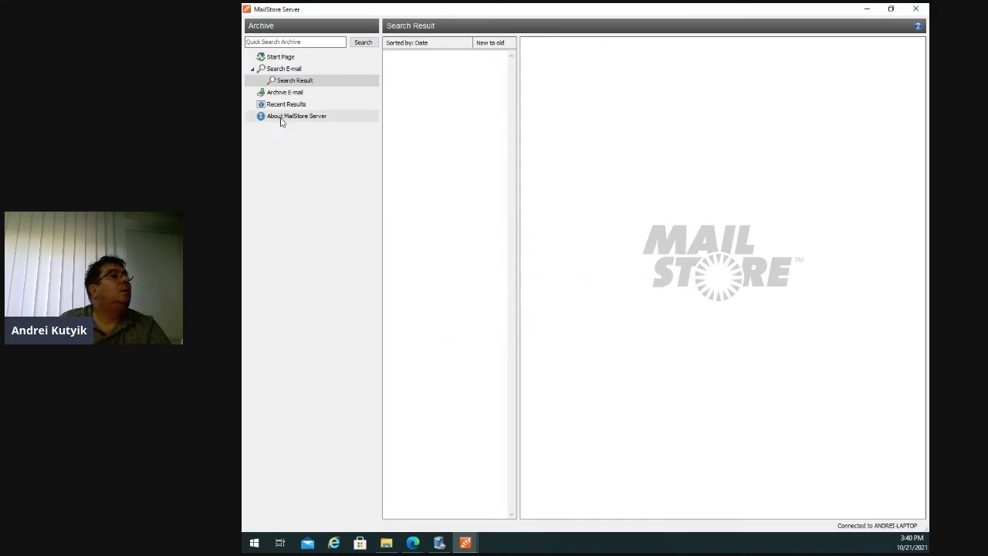
Return to the search form and close the user-level MailStore client window.
click(281, 93)
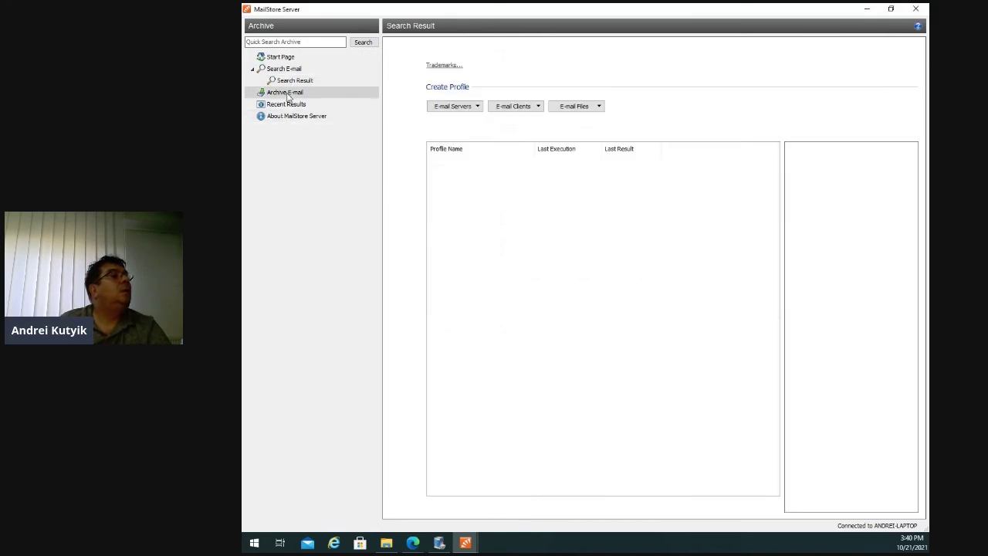
click(285, 81)
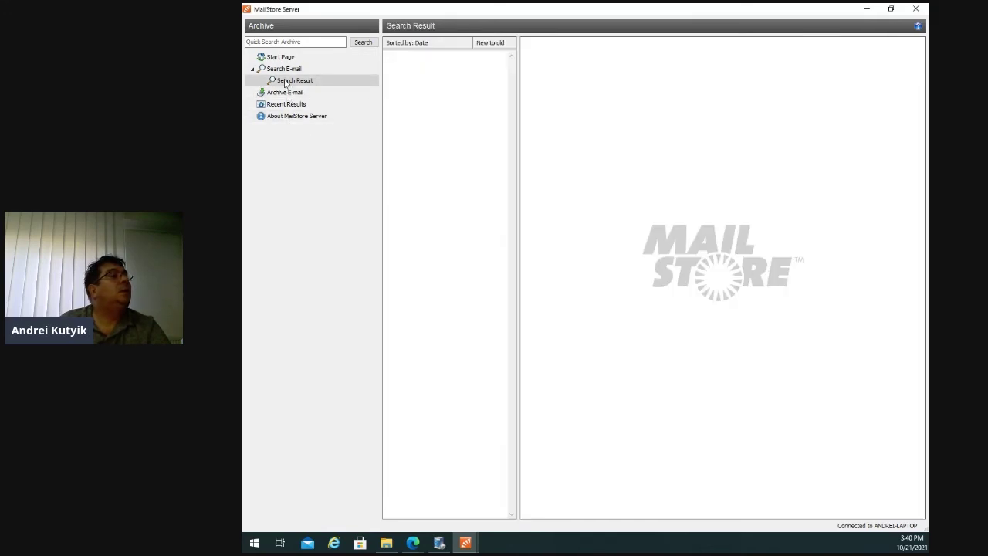
click(284, 69)
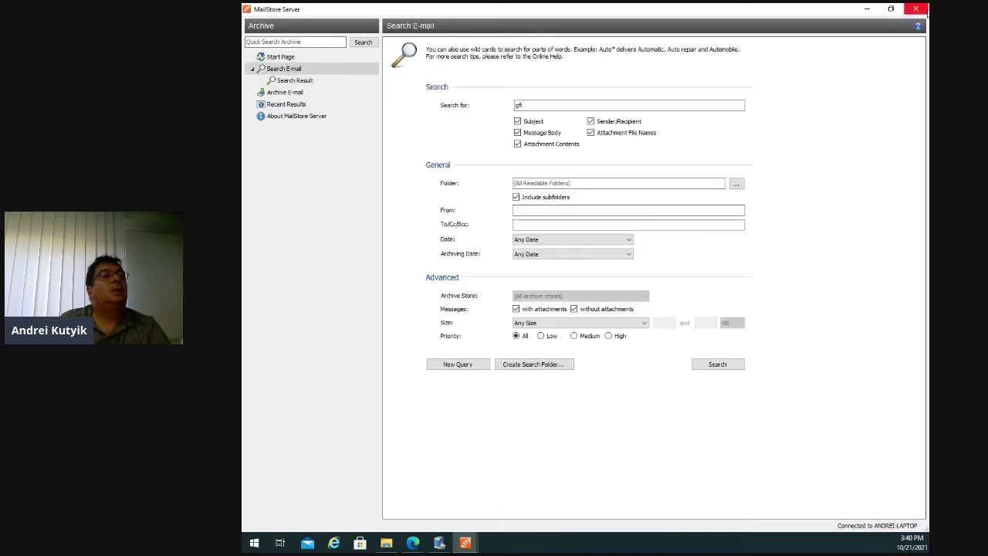
click(921, 10)
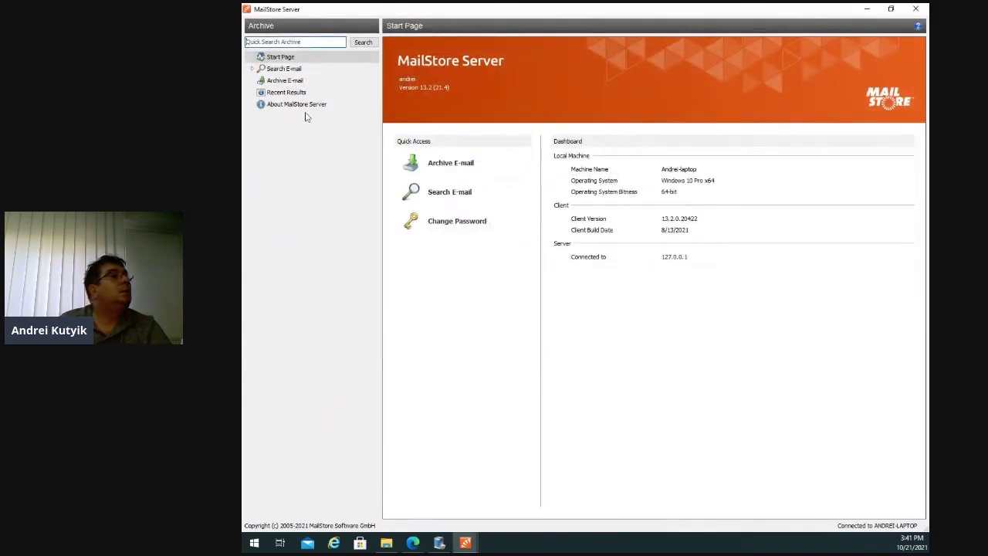
Search for 'of' in the remaining window and dismiss the no-results notice.
click(251, 69)
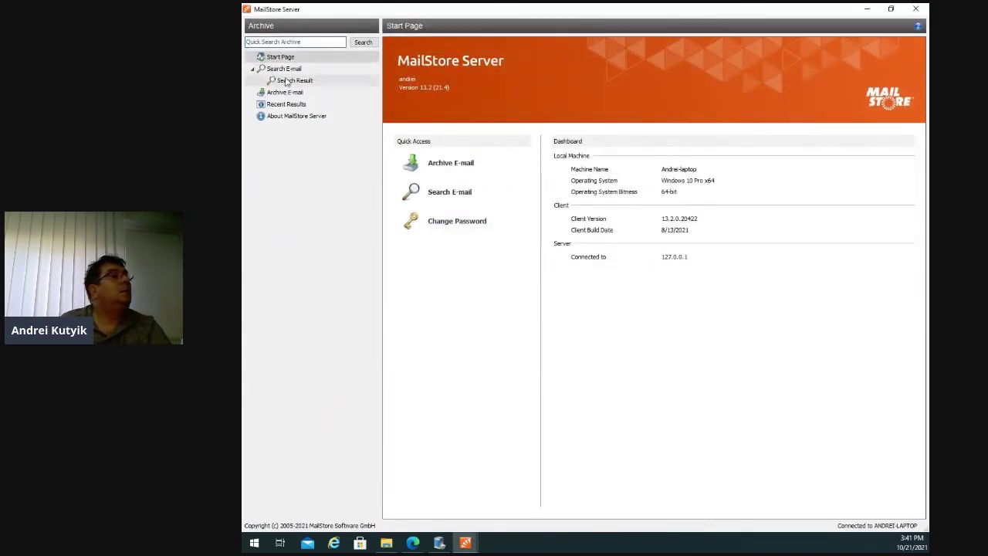
click(285, 70)
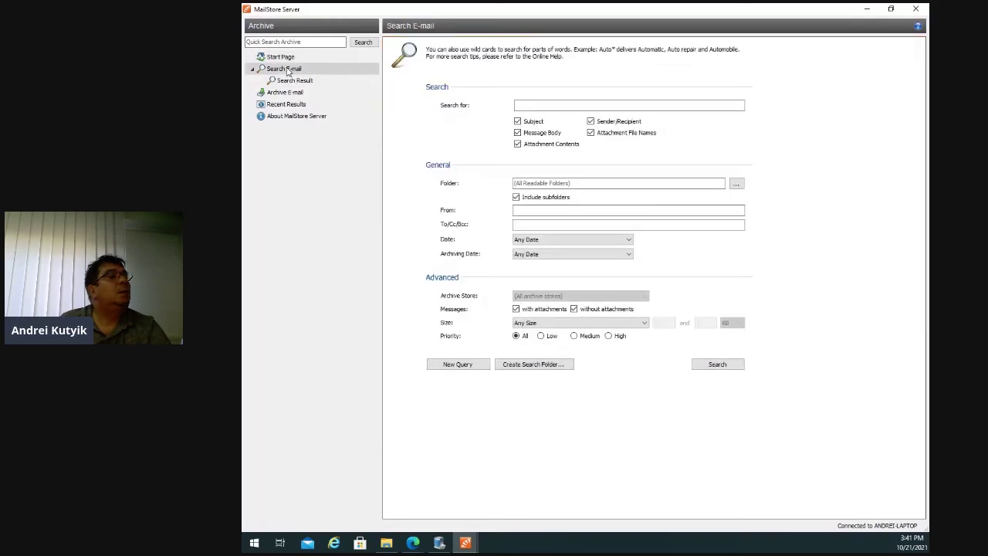
click(517, 105)
text(of)
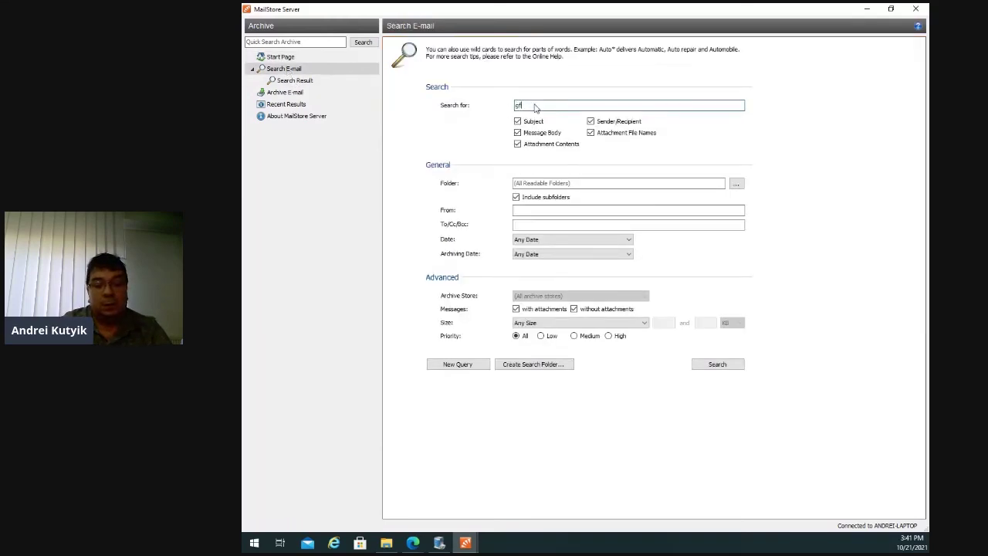
key(Return)
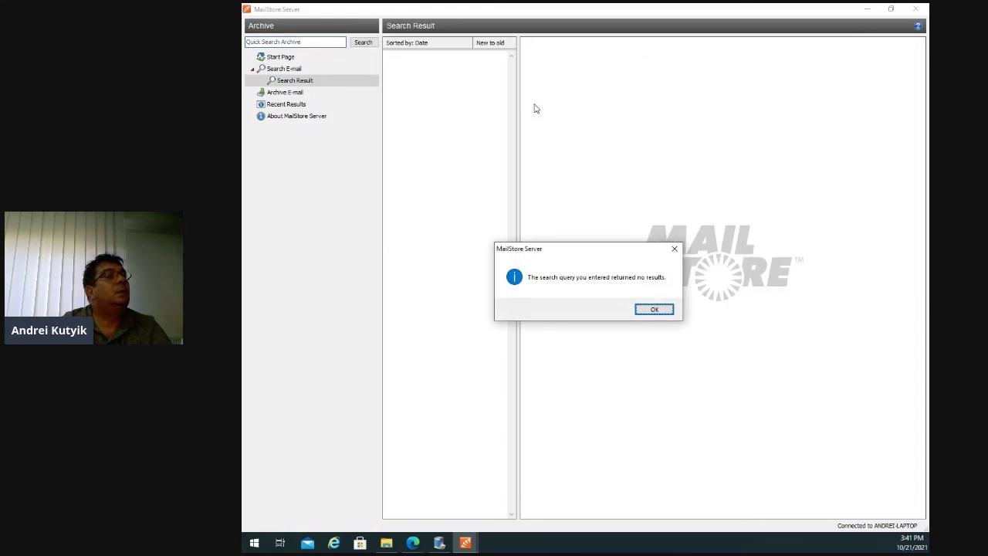
click(662, 311)
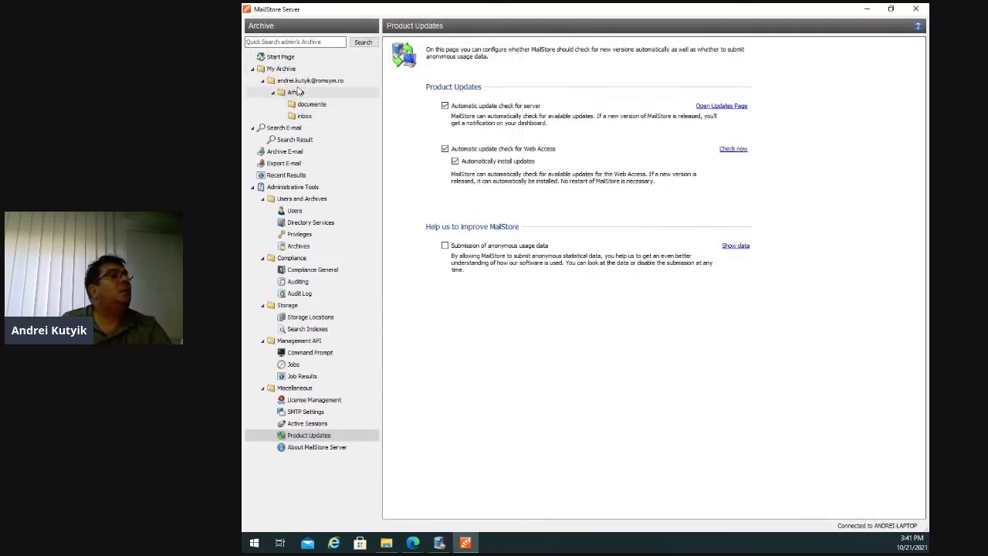
Search the admin archive for 'gfi' from the documente folder, then open and close Save Message As.
click(311, 104)
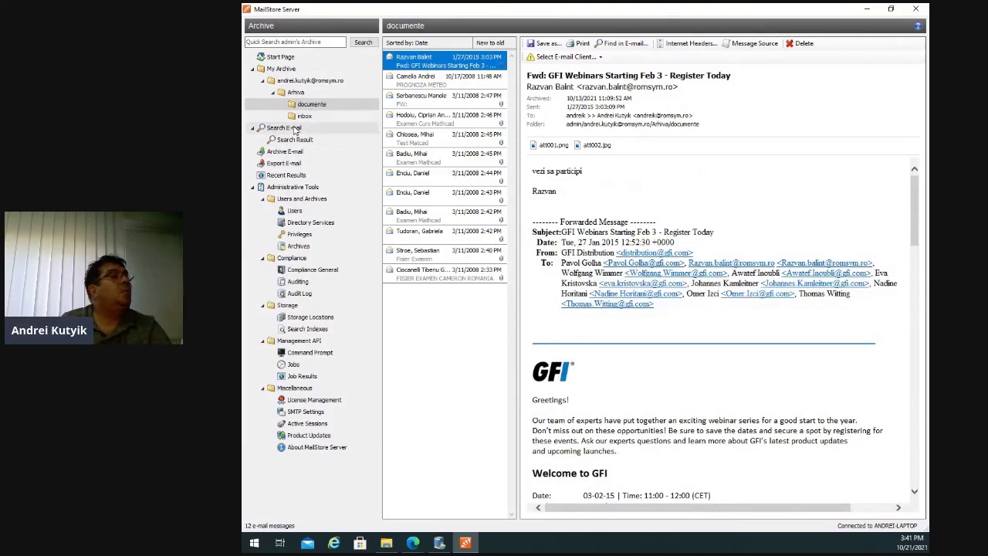
click(284, 127)
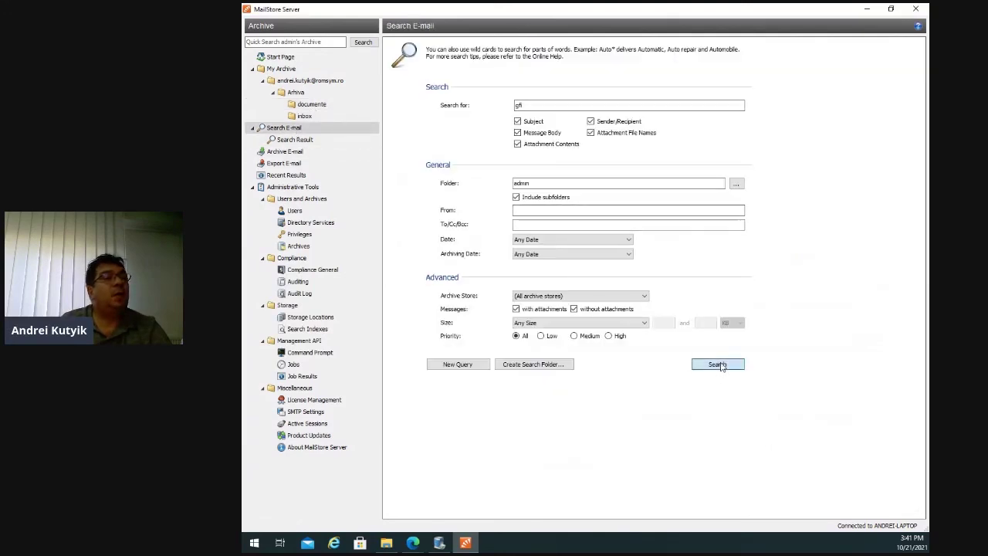
click(720, 364)
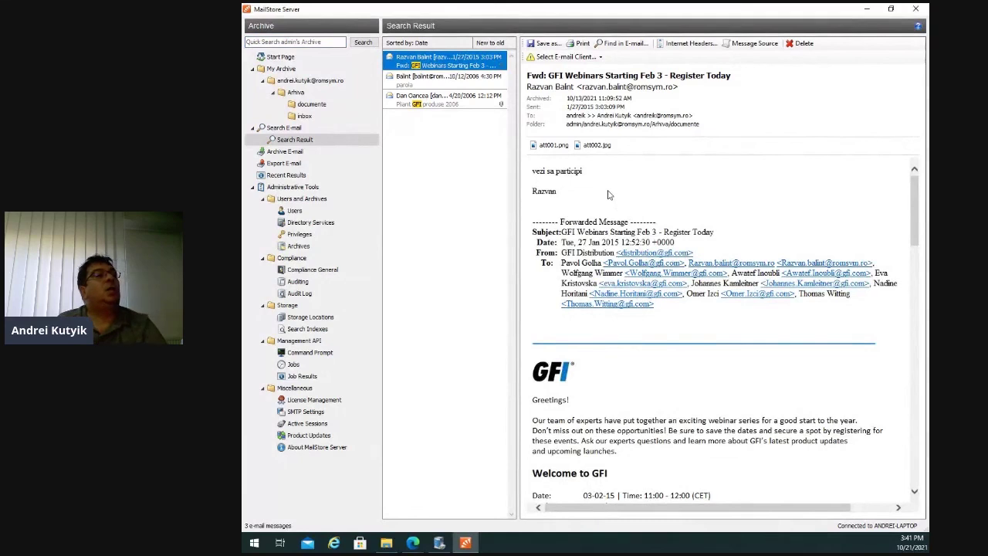
click(553, 46)
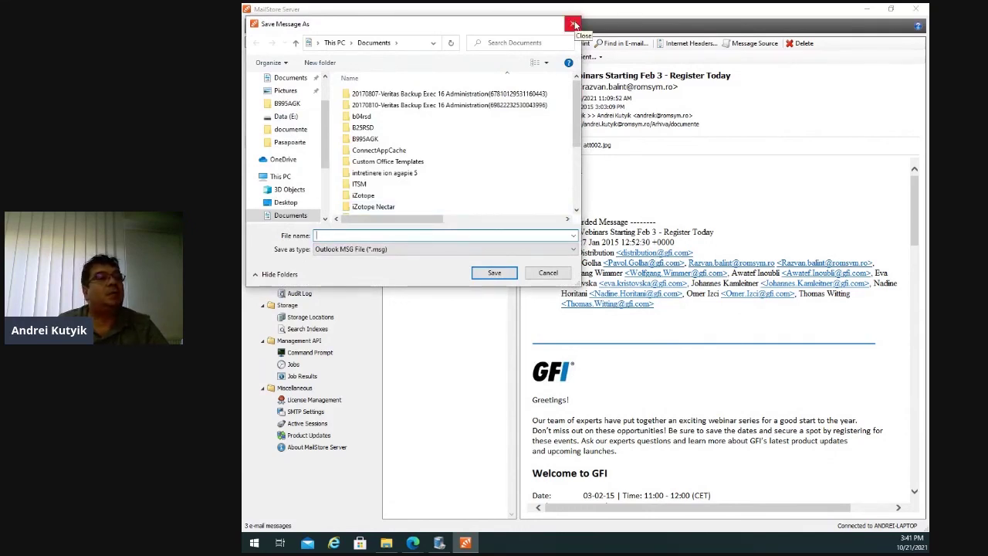
click(574, 24)
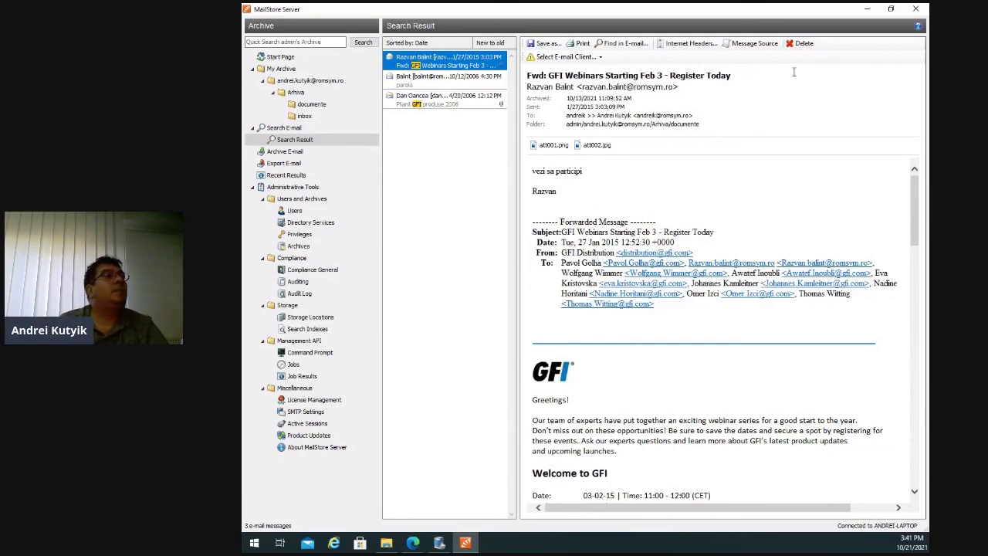
right_click(470, 67)
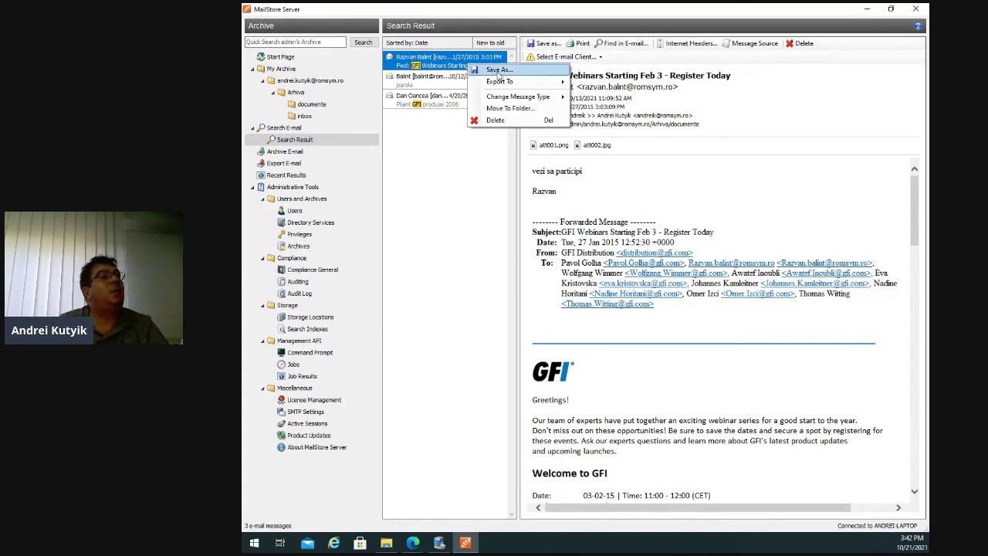
mouse_move(502, 82)
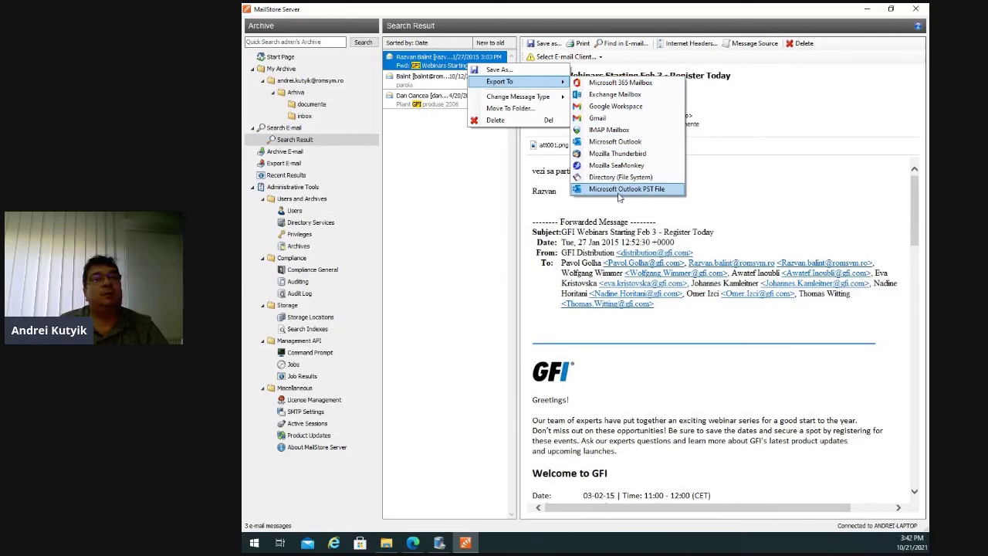
mouse_move(543, 102)
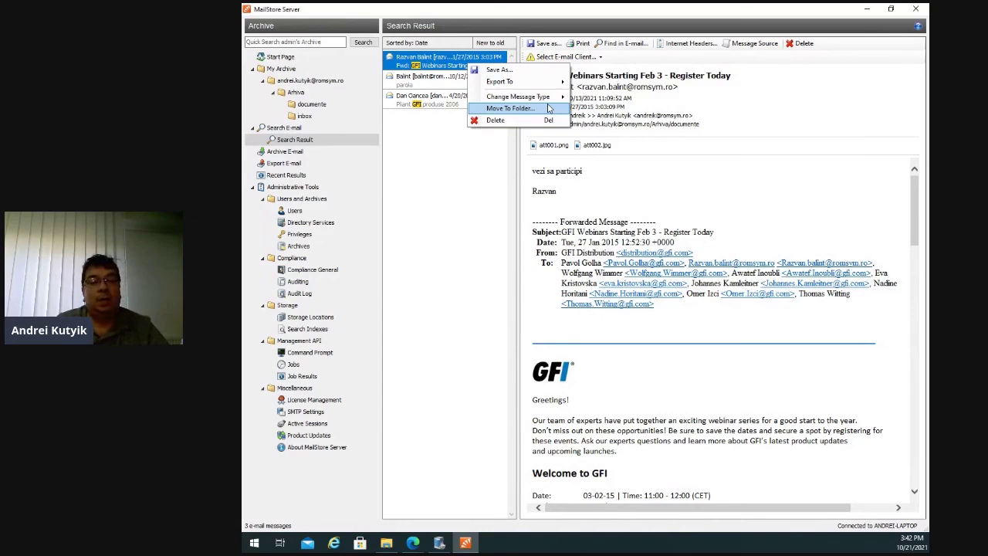
click(548, 107)
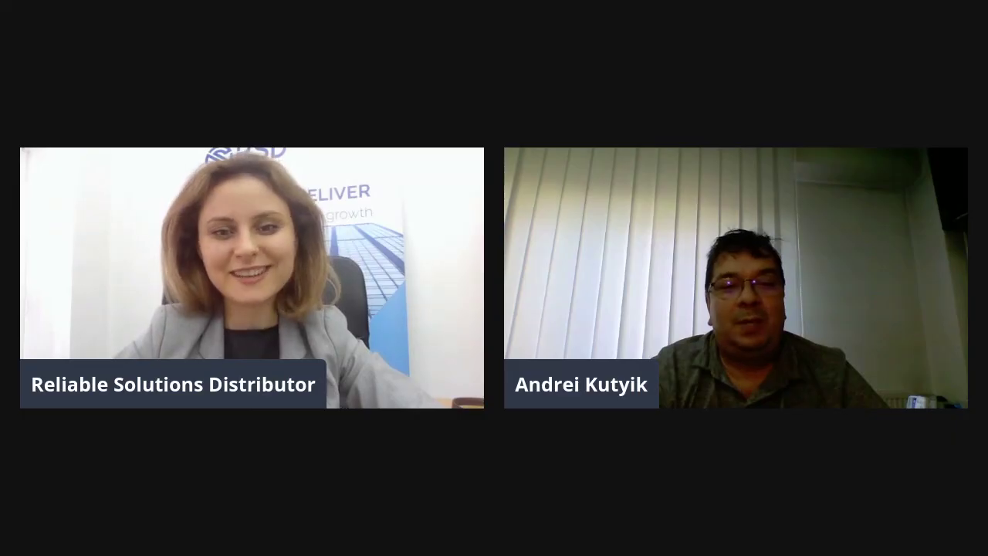